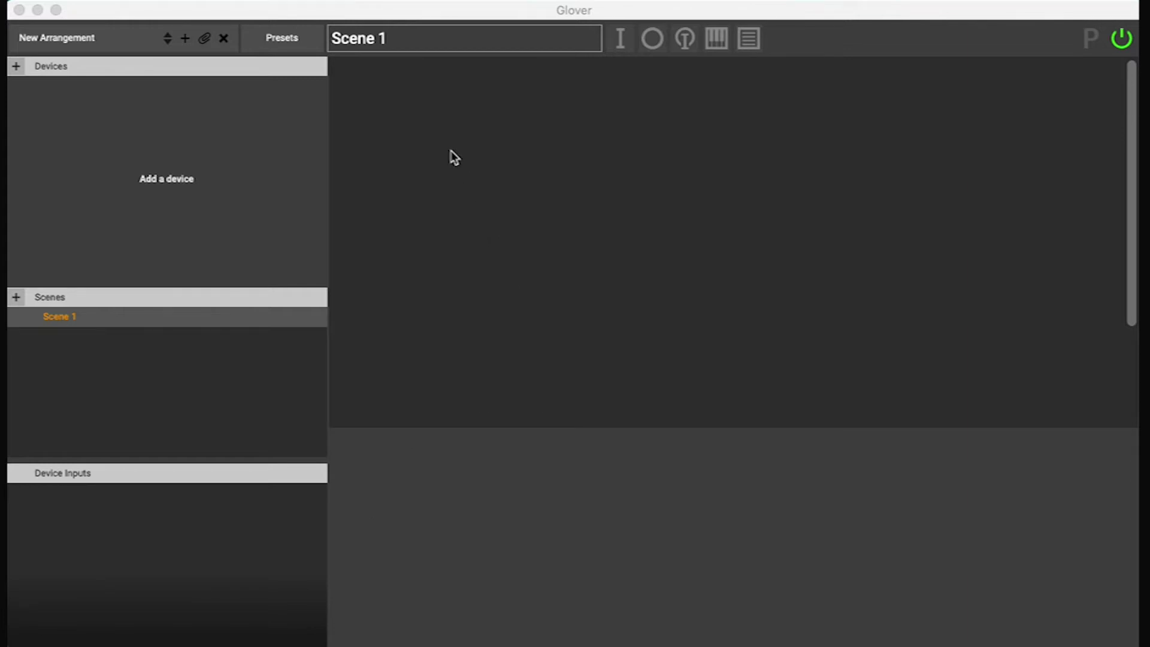
Step: Search the preset library for "analog lab" and load the Pads Chords with Movement preset
left_click(294, 44)
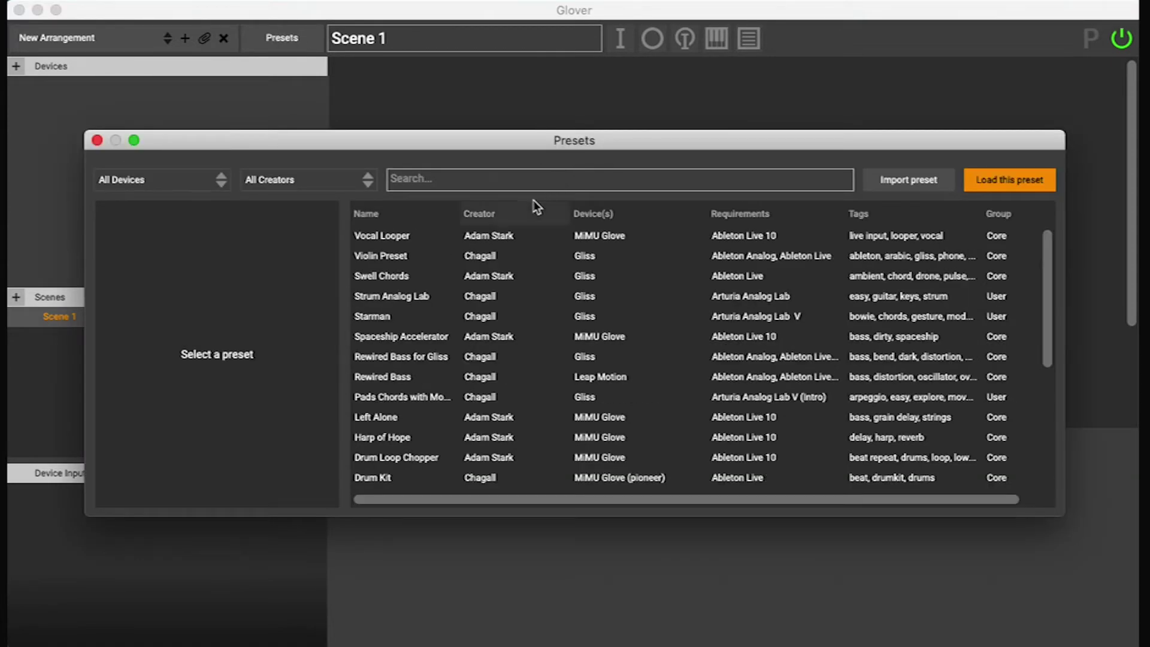
left_click(508, 178)
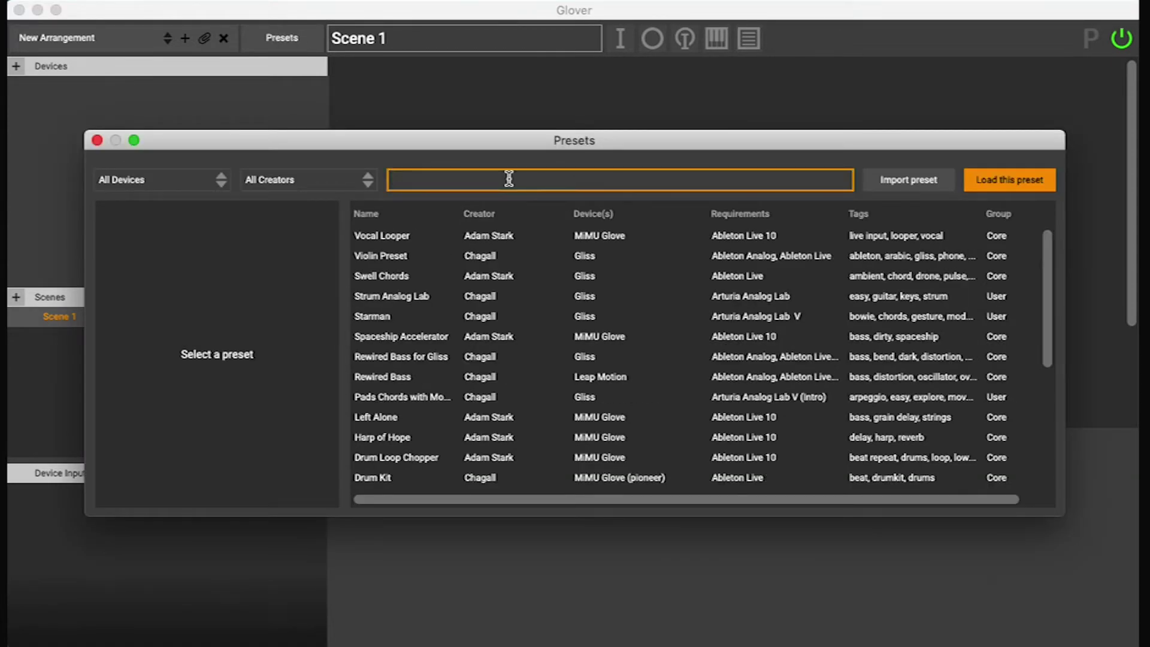
type("analog lab")
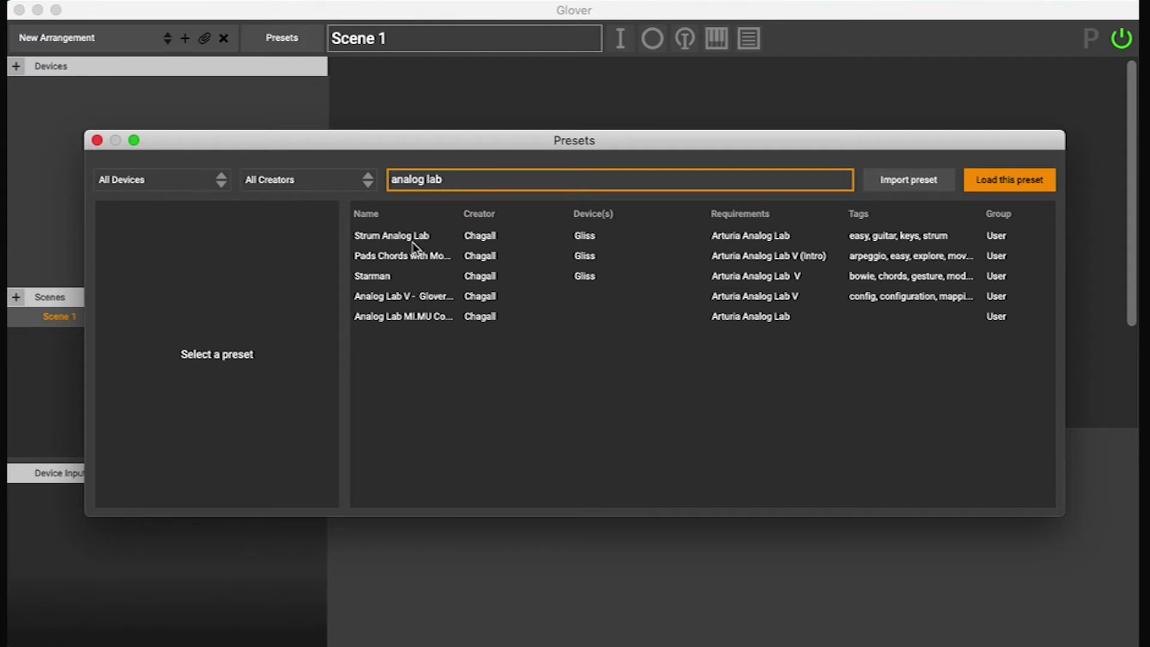
left_click(413, 256)
left_click(412, 258)
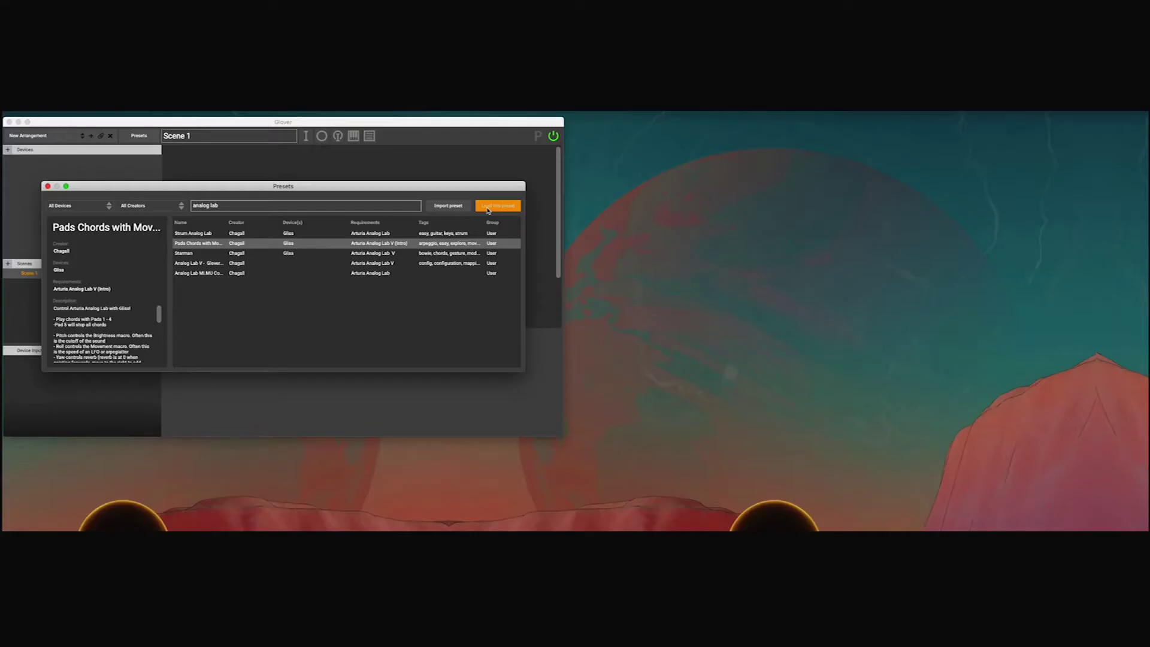
left_click(989, 190)
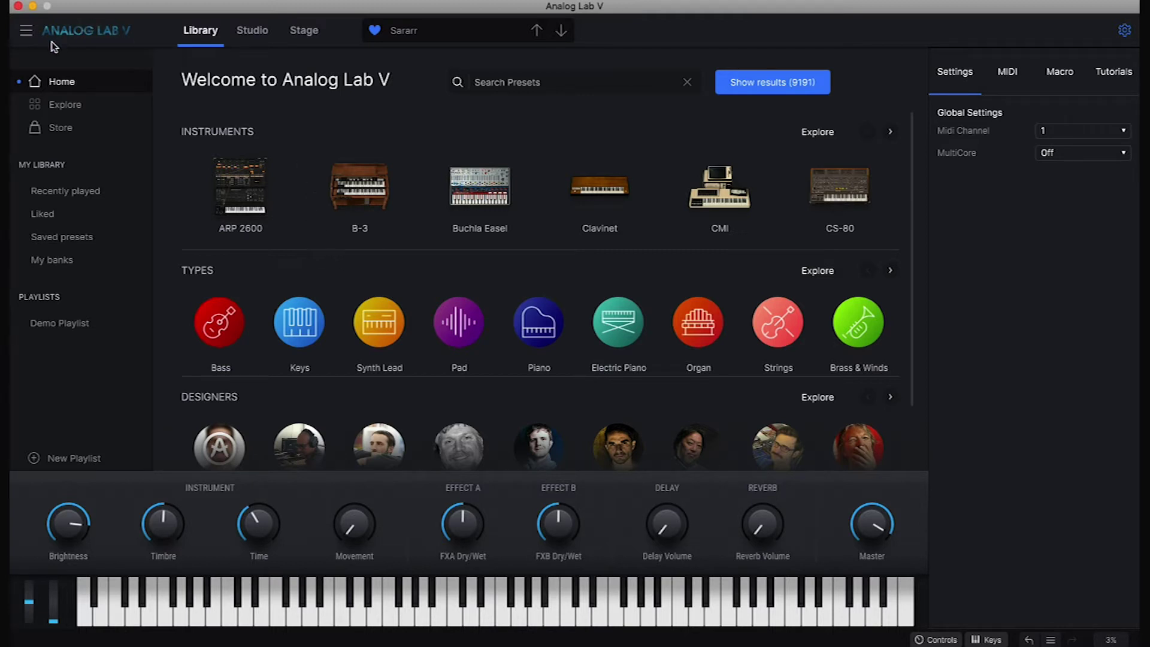
Step: Switch to Analog Lab V and enable Glover as a MIDI device in the audio and MIDI settings
left_click(27, 34)
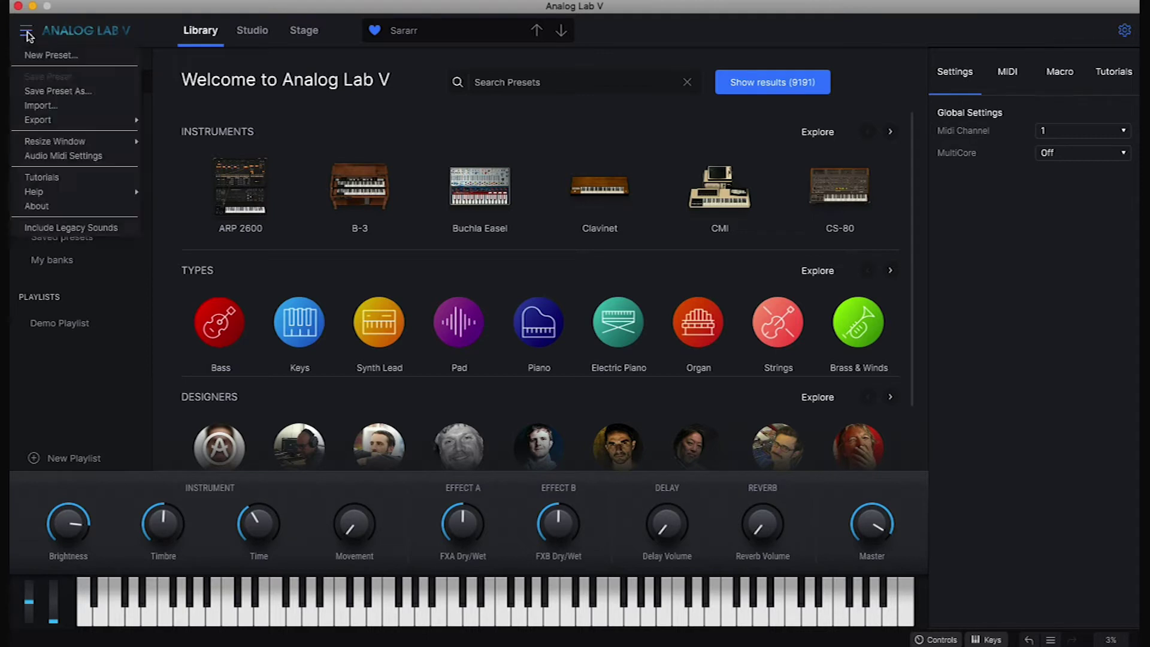
left_click(57, 157)
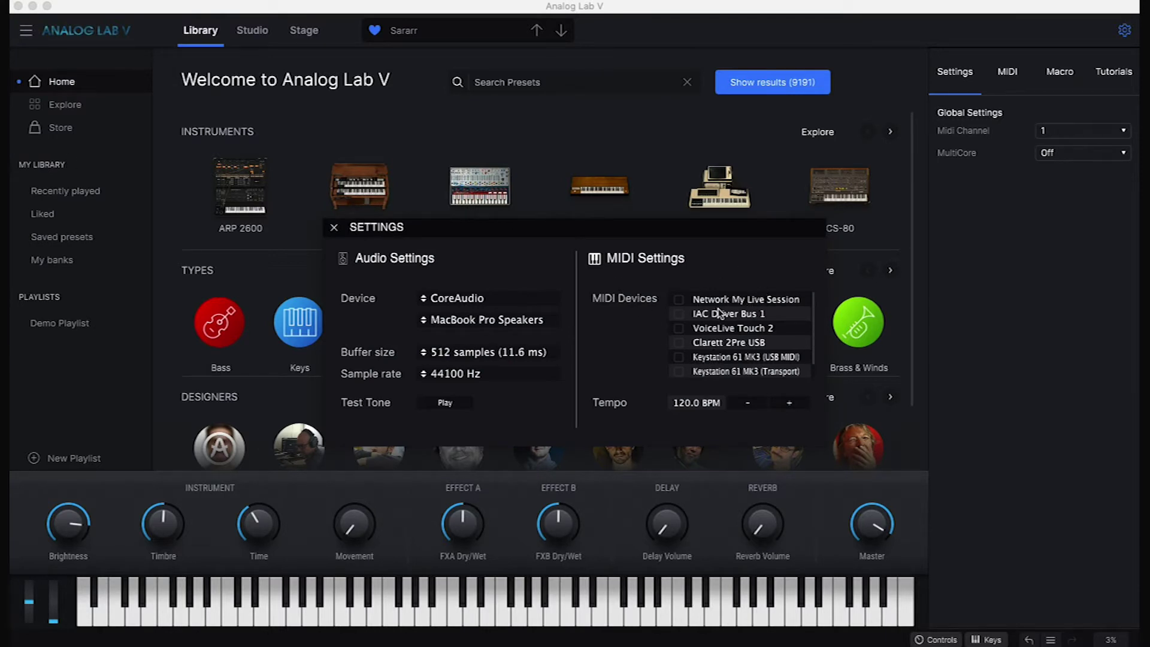
scroll(720, 312, "down", 1)
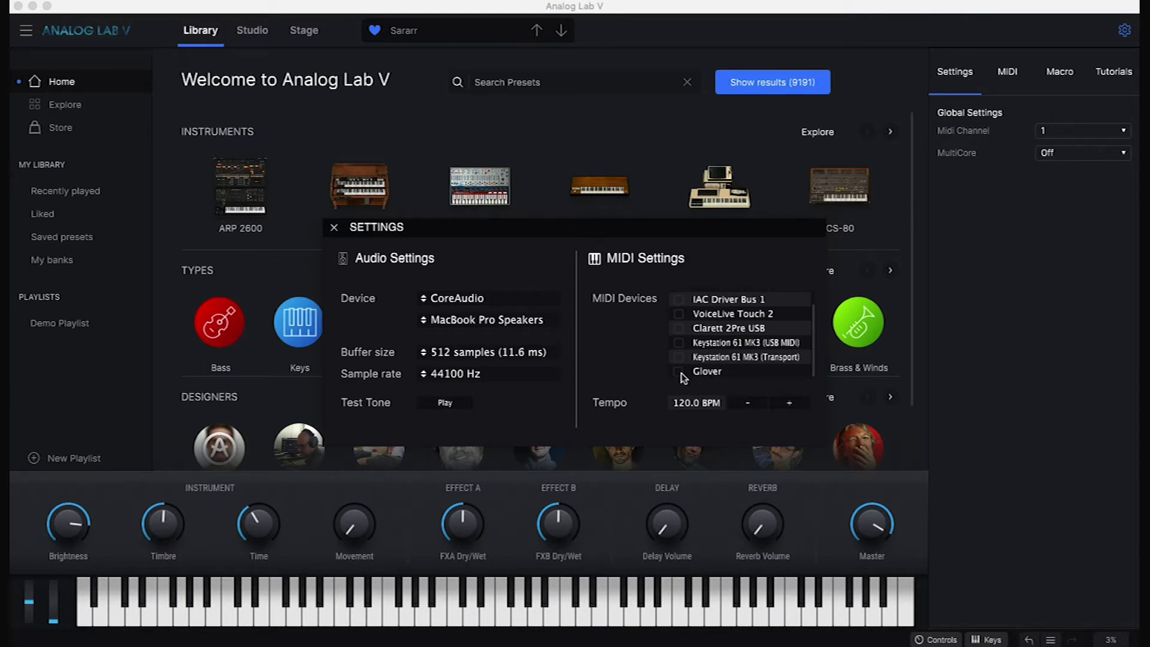
left_click(680, 372)
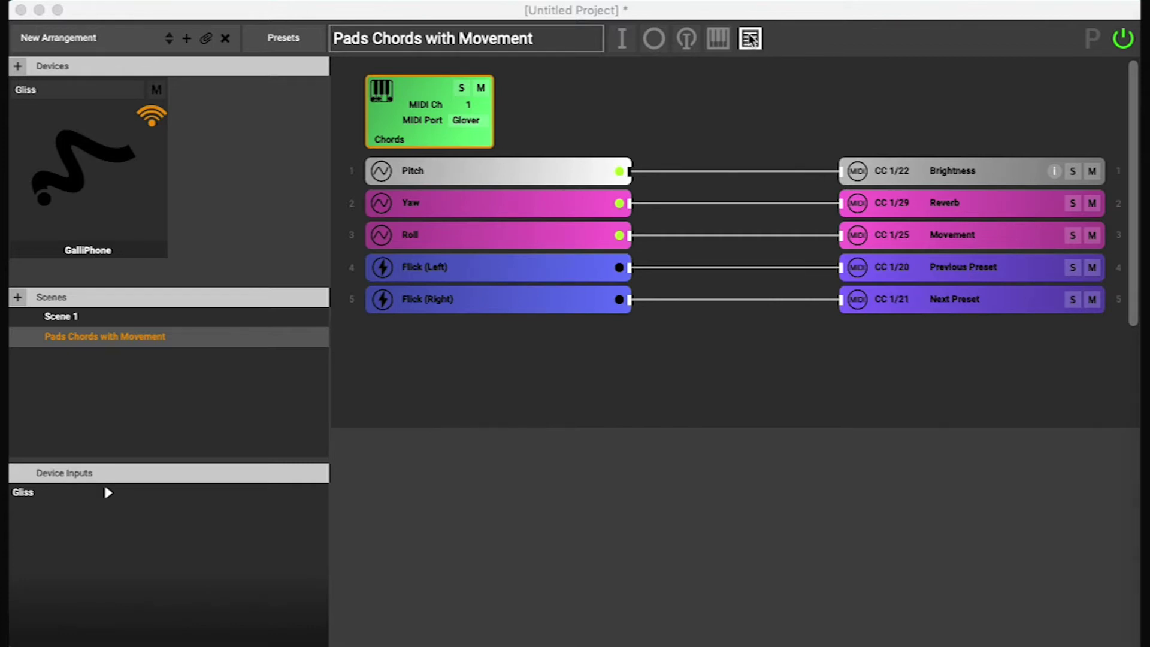
Step: Switch to Glover and open the notes of the Pads Chords with Movement scene
left_click(750, 40)
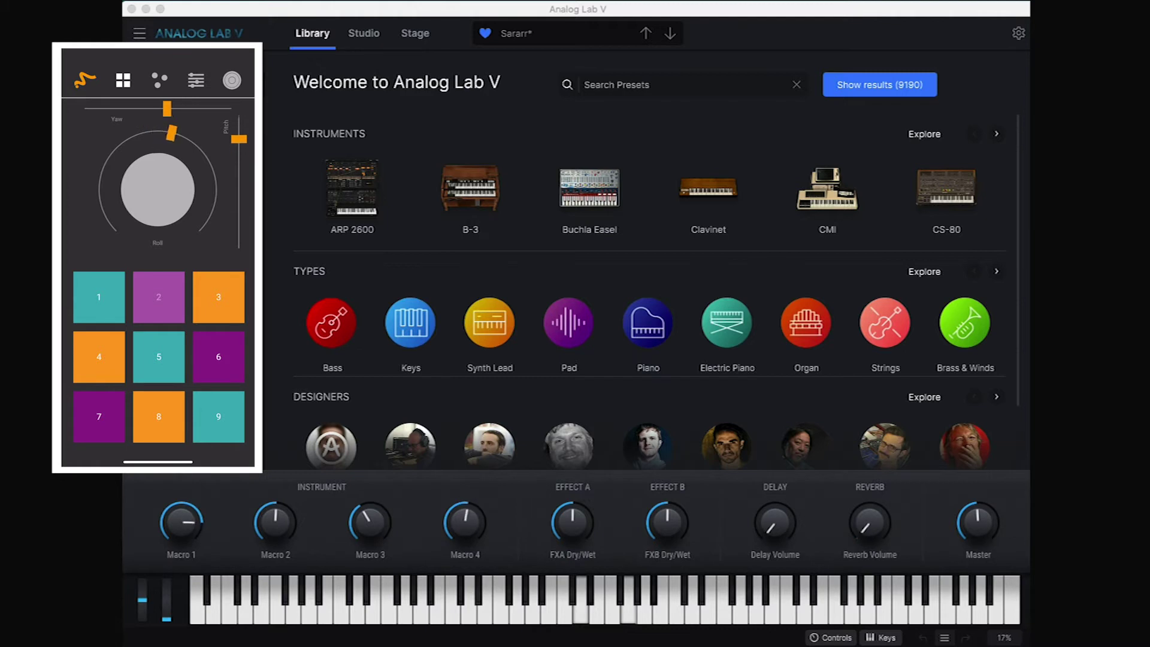
Step: Switch to Analog Lab V and raise the Master volume slightly
left_click(985, 523)
left_click_drag(984, 521, 994, 505)
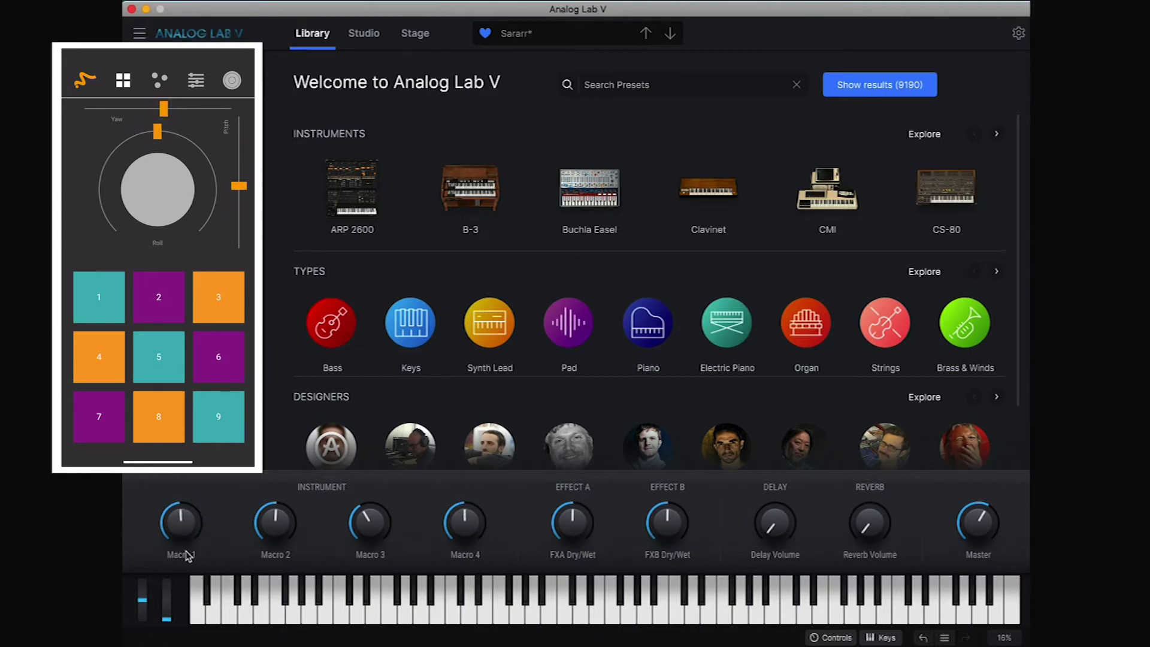
mouse_move(180, 548)
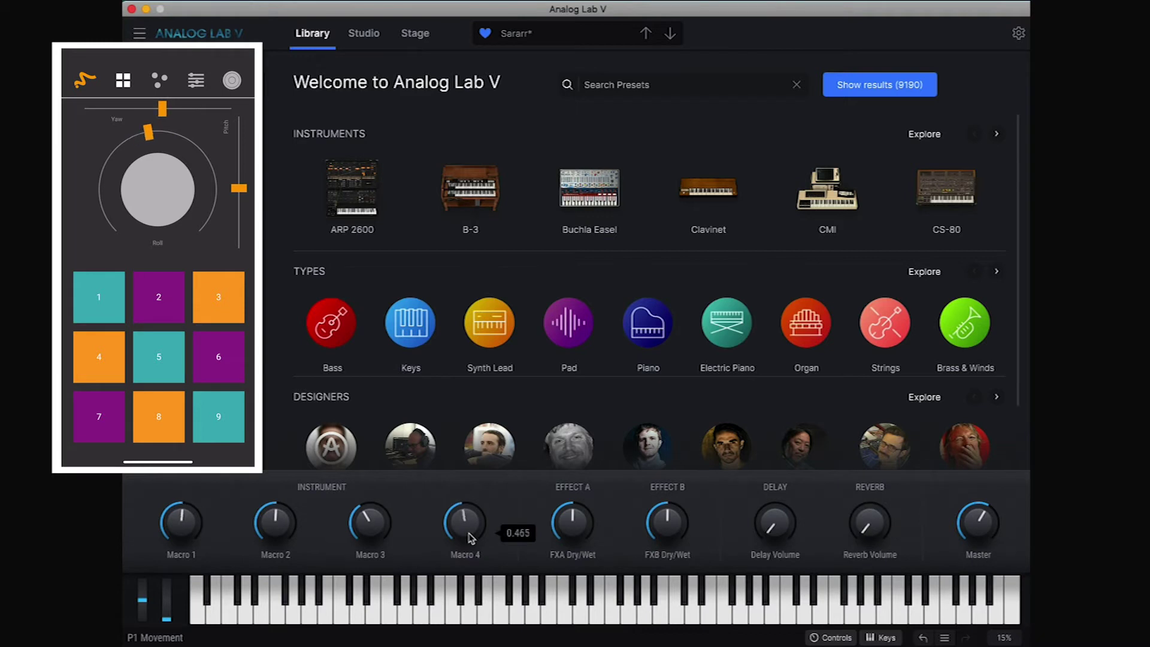
mouse_move(884, 535)
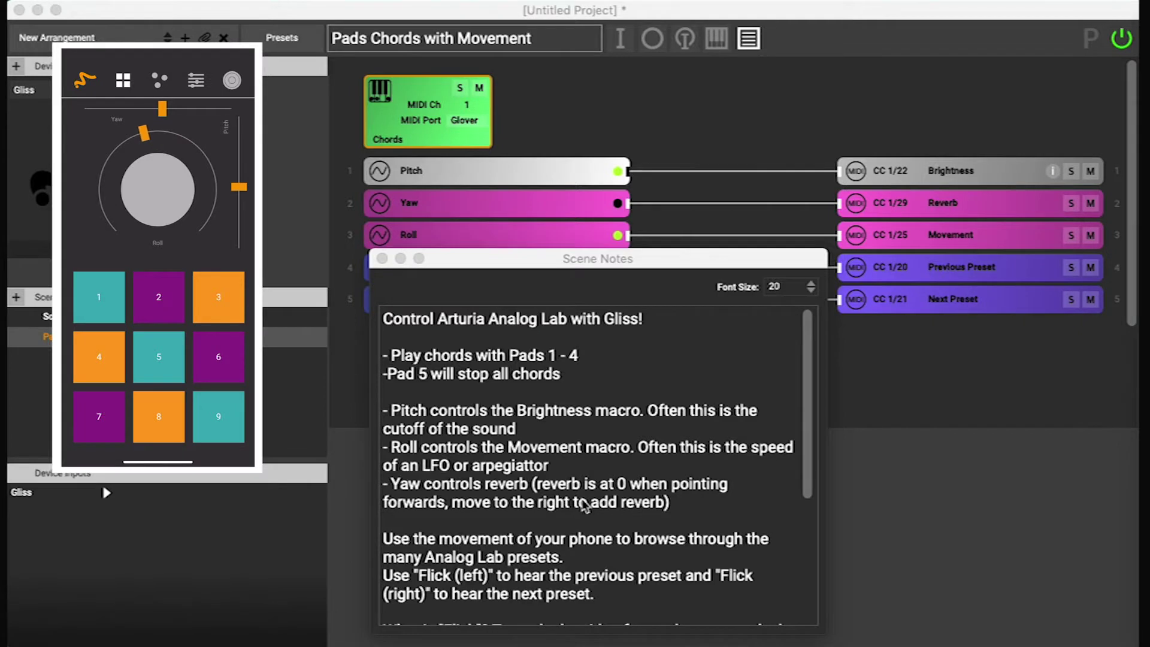
Step: Switch to Glover, read the scene notes on the movement and Flick controls, and close them
scroll(585, 507, "down", 5)
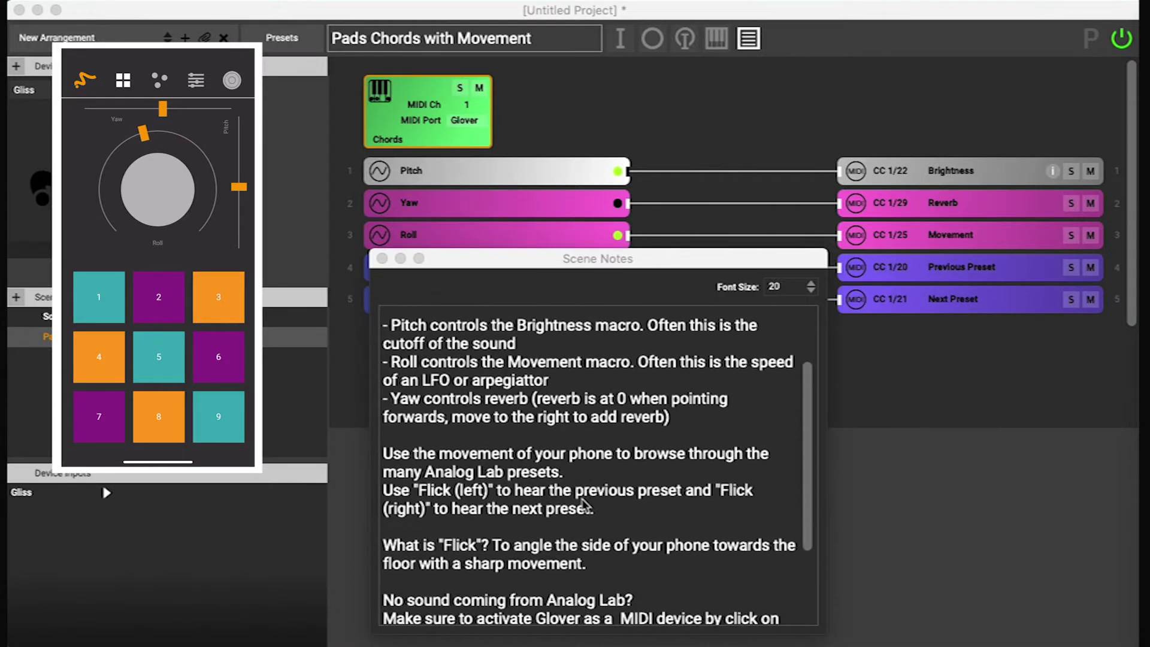
scroll(586, 506, "up", 2)
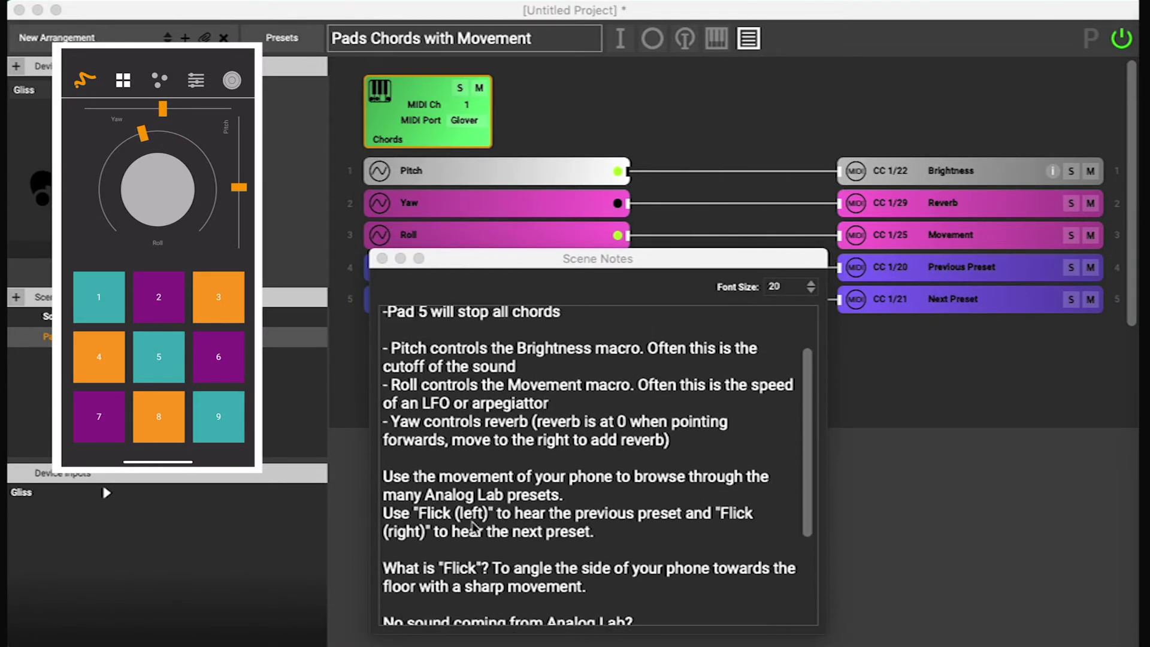
left_click(382, 259)
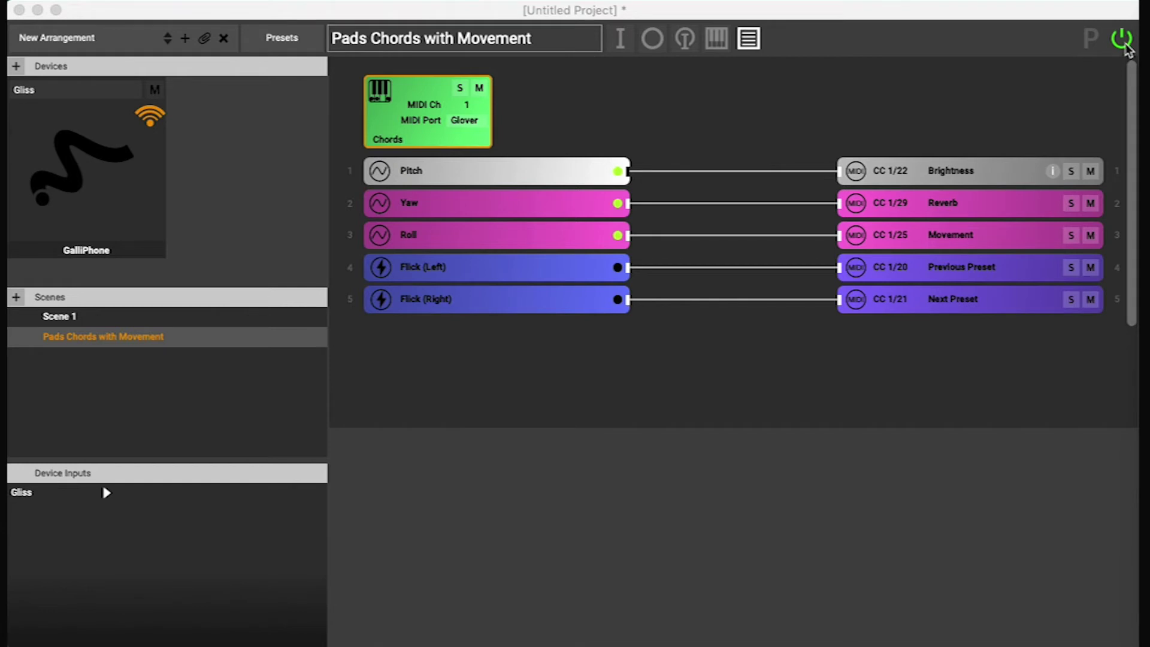
Step: Turn off Glover's power toggle and open the MIDI settings in Analog Lab V
left_click(1124, 47)
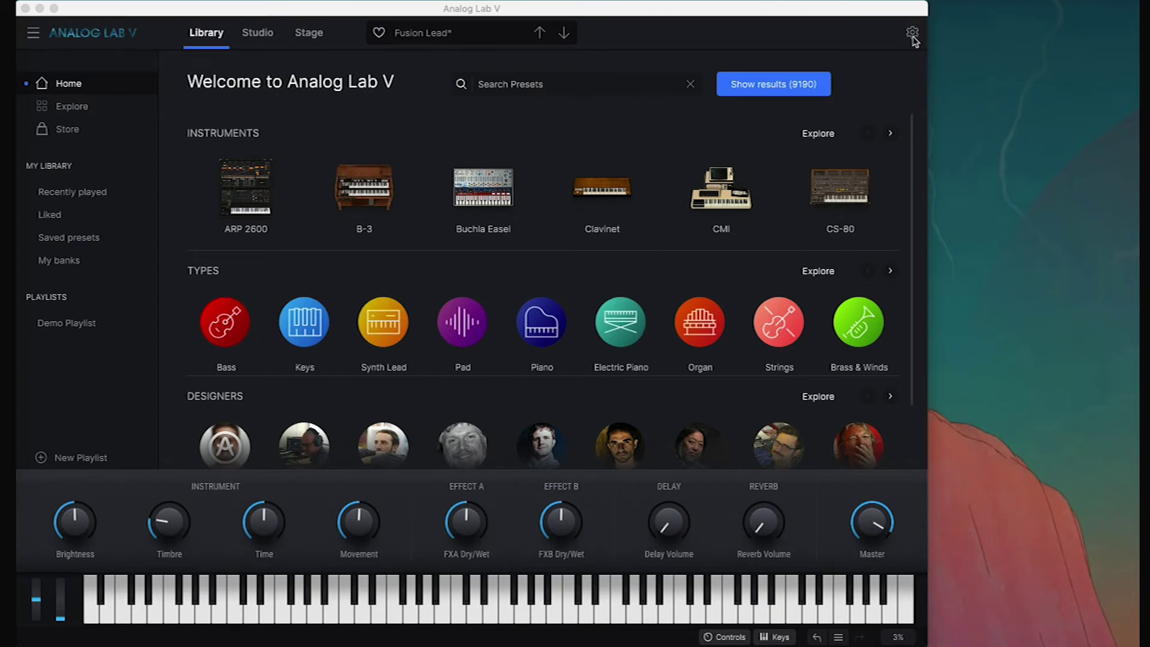
left_click(914, 37)
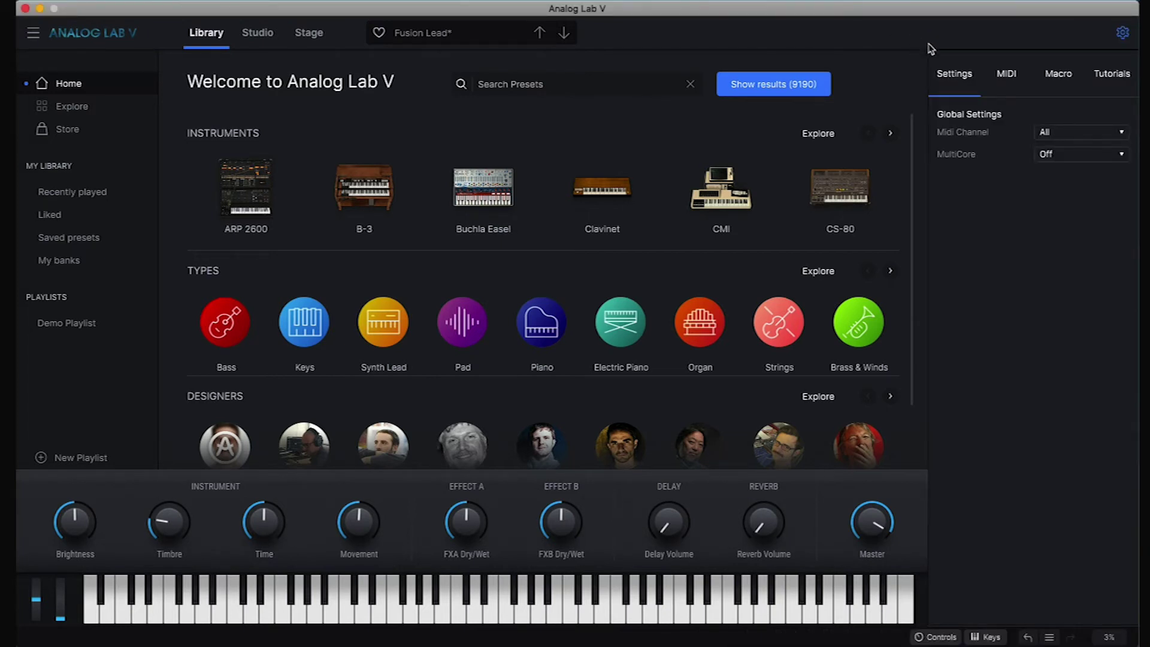
left_click(1007, 88)
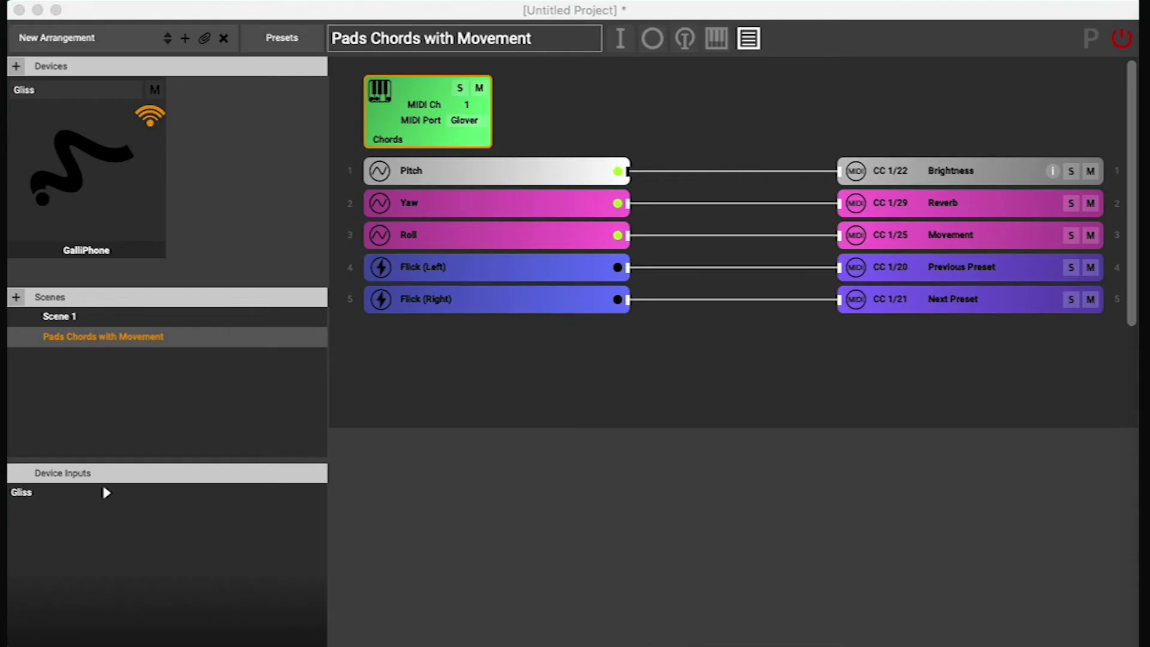
Step: Switch to Glover, search the presets for "analog" and load Analog Lab V - Glover MIDI Config mappings
left_click(282, 38)
left_click(495, 185)
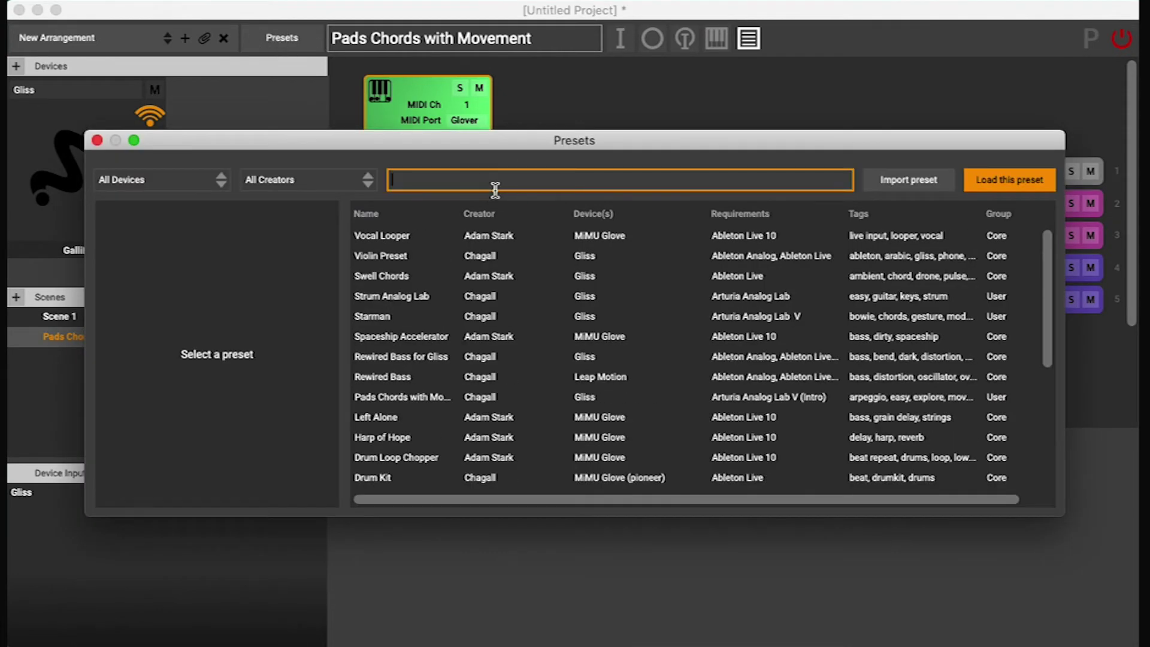
type("analog")
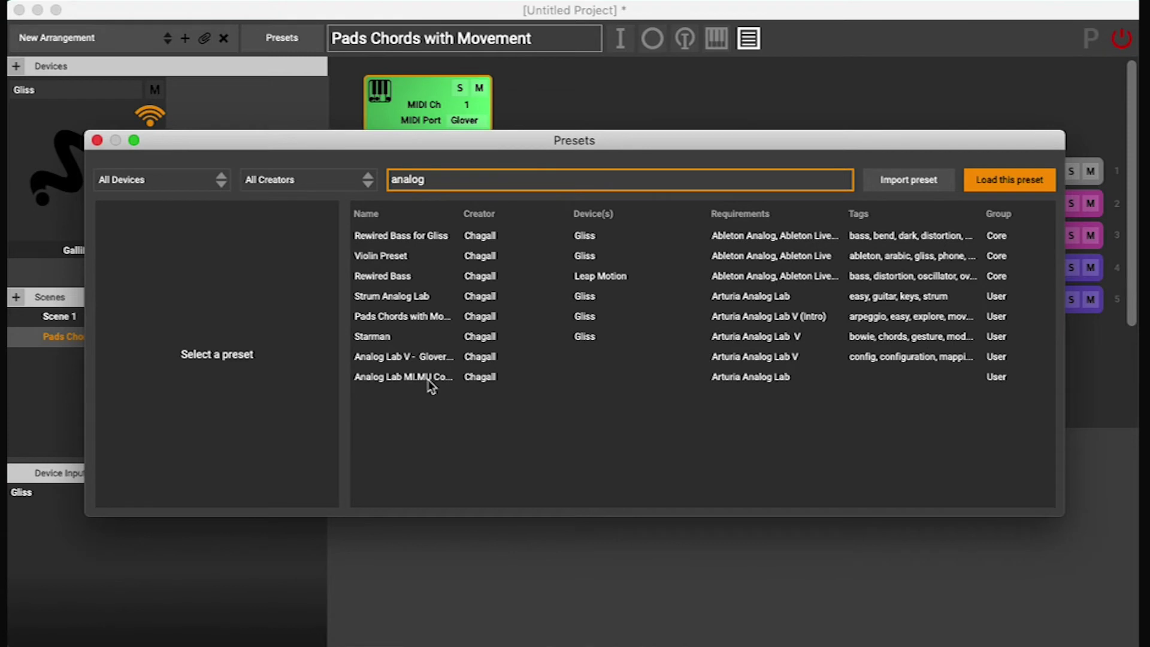
left_click(436, 358)
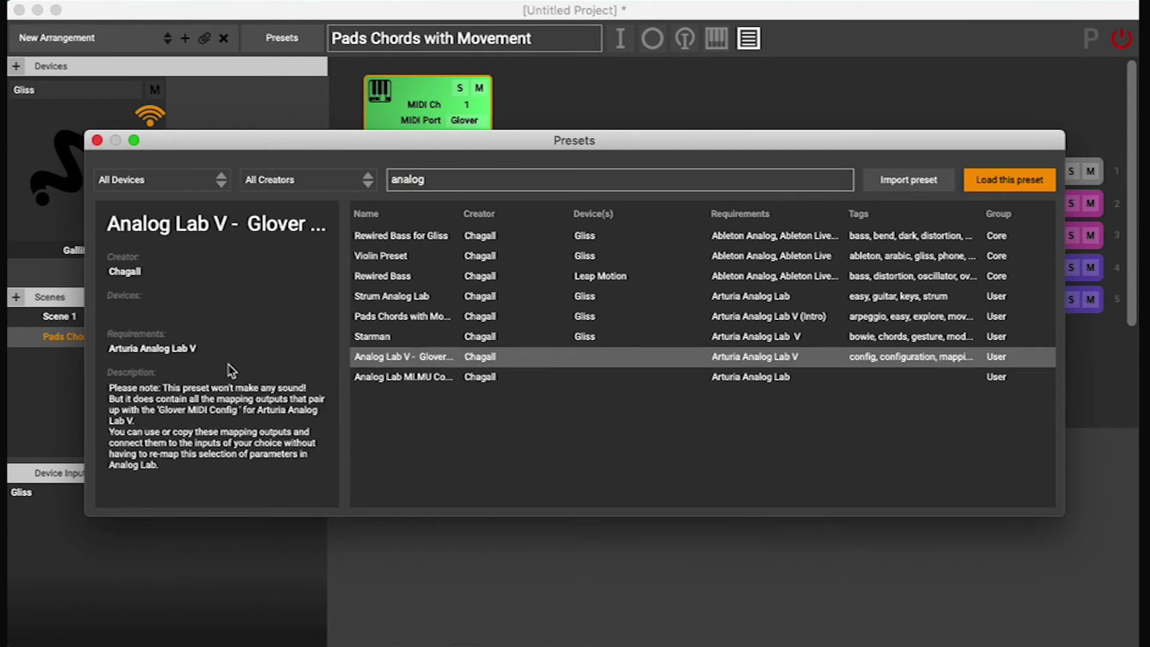
left_click_drag(461, 214, 671, 257)
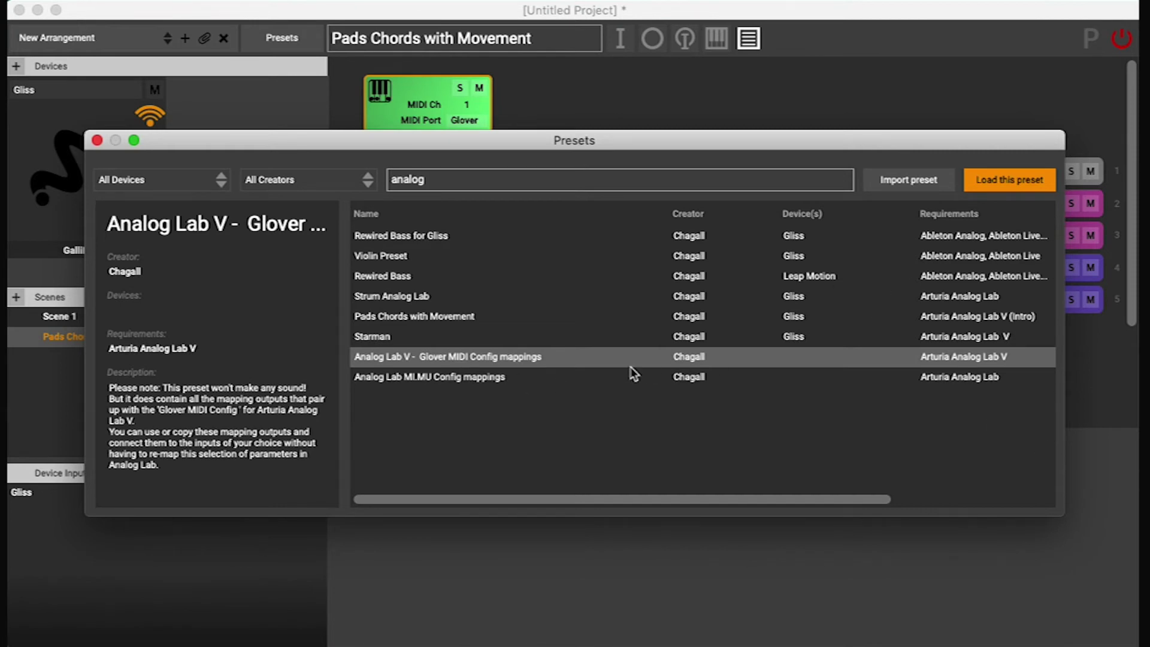
left_click(1010, 179)
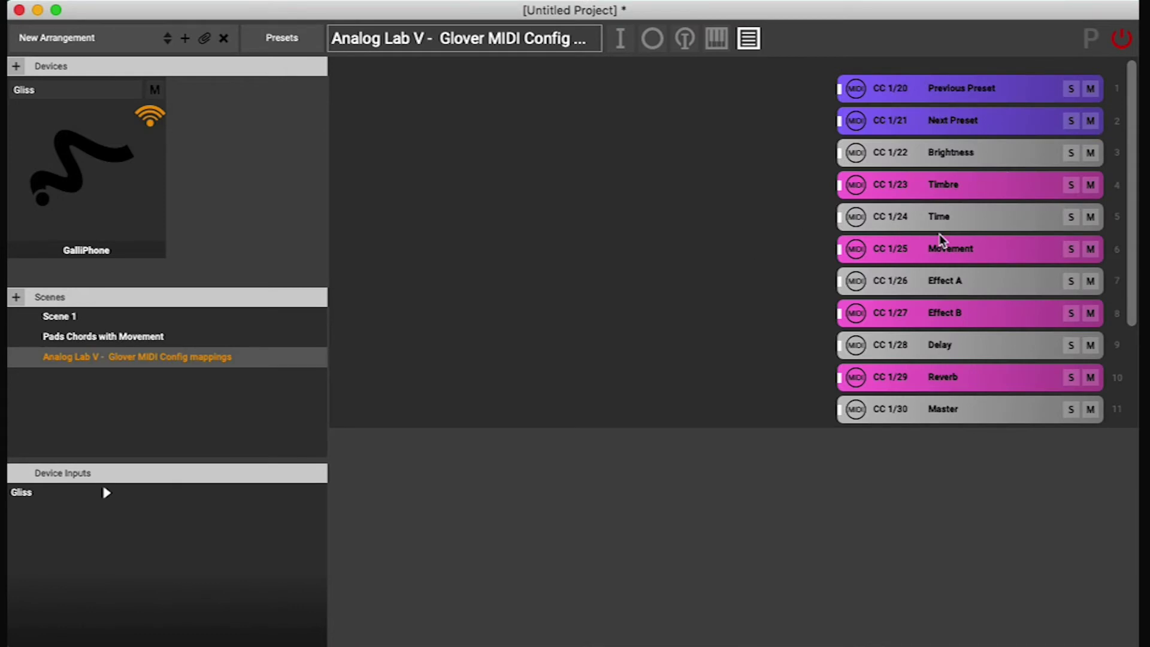
Step: Review the loaded scene's mapping outputs and inspect the MIDI message settings of Modulation and Brightness
scroll(941, 238, "down", 5)
scroll(941, 238, "up", 5)
scroll(982, 182, "down", 3)
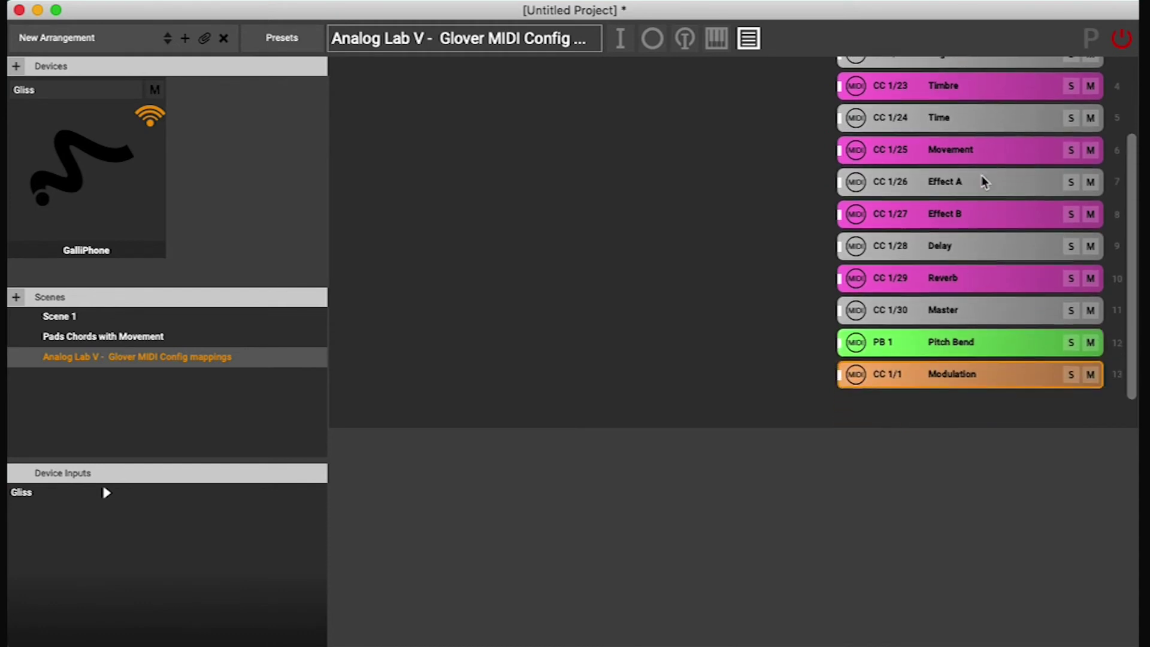
scroll(982, 182, "up", 3)
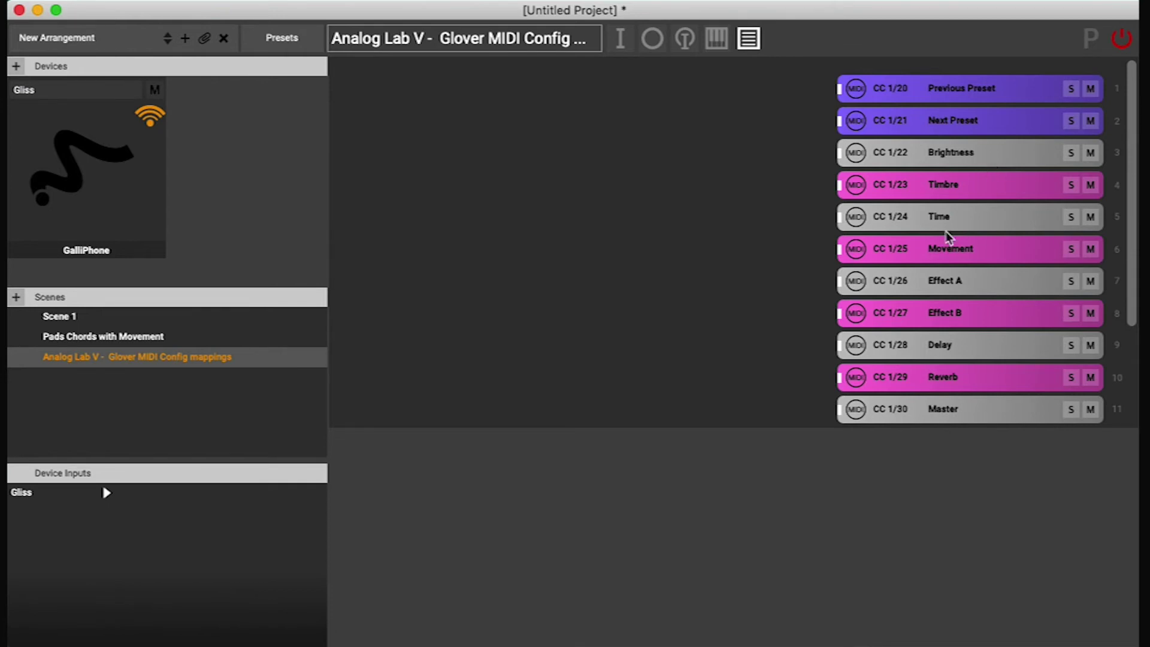
scroll(983, 267, "down", 3)
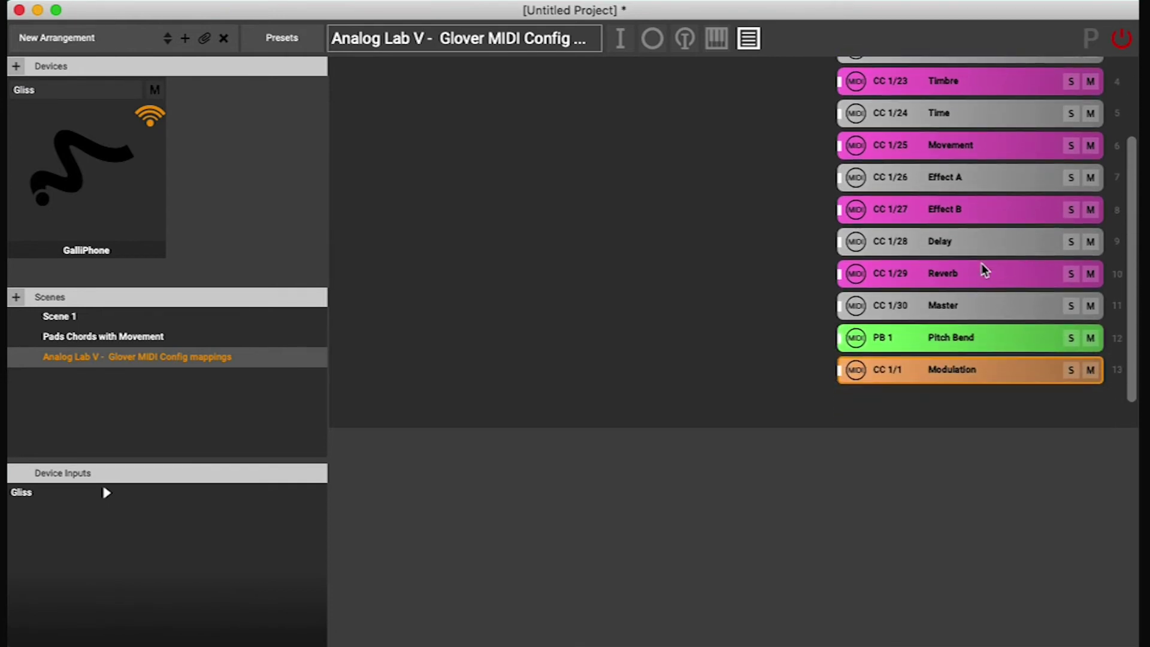
left_click(950, 405)
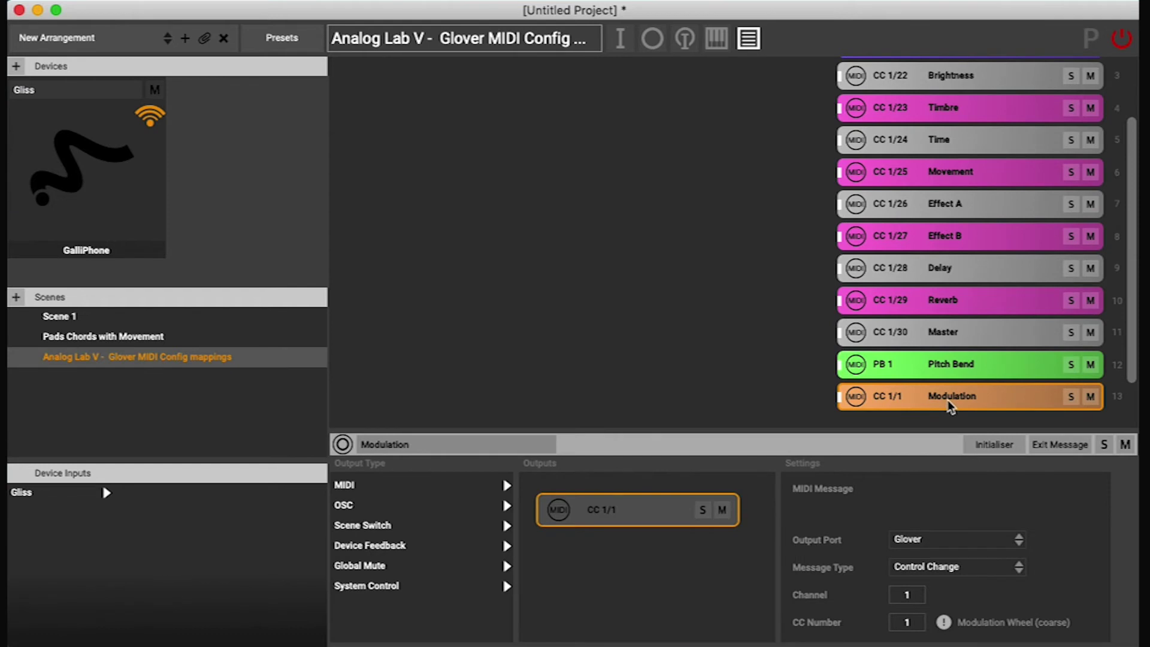
scroll(964, 262, "up", 3)
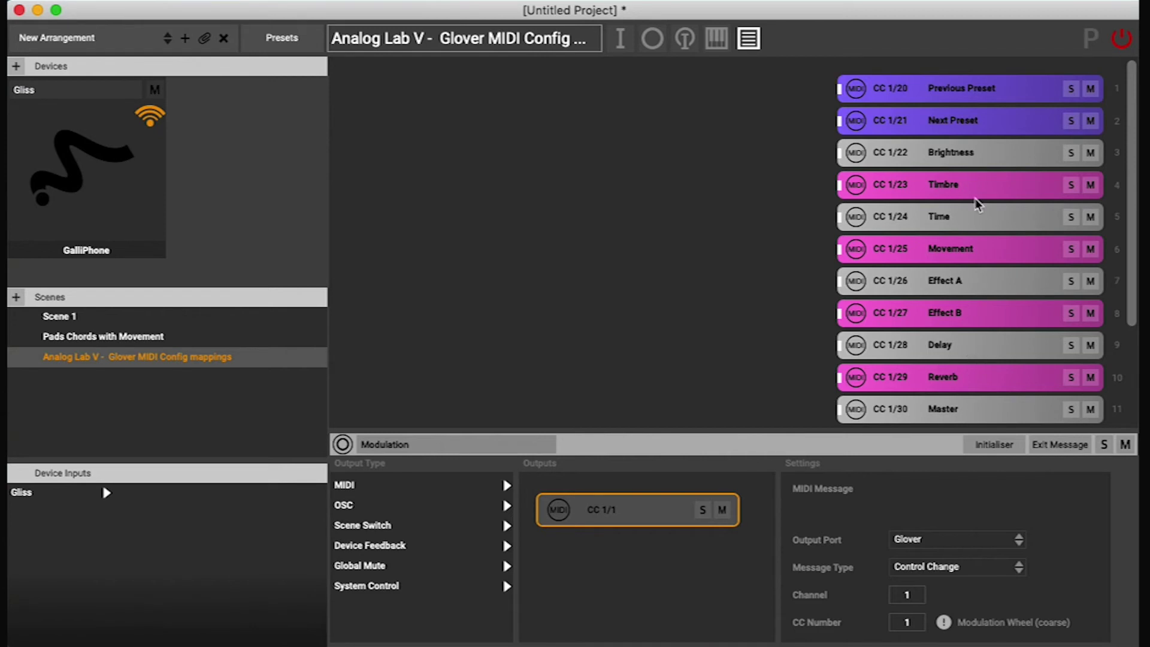
left_click(969, 159)
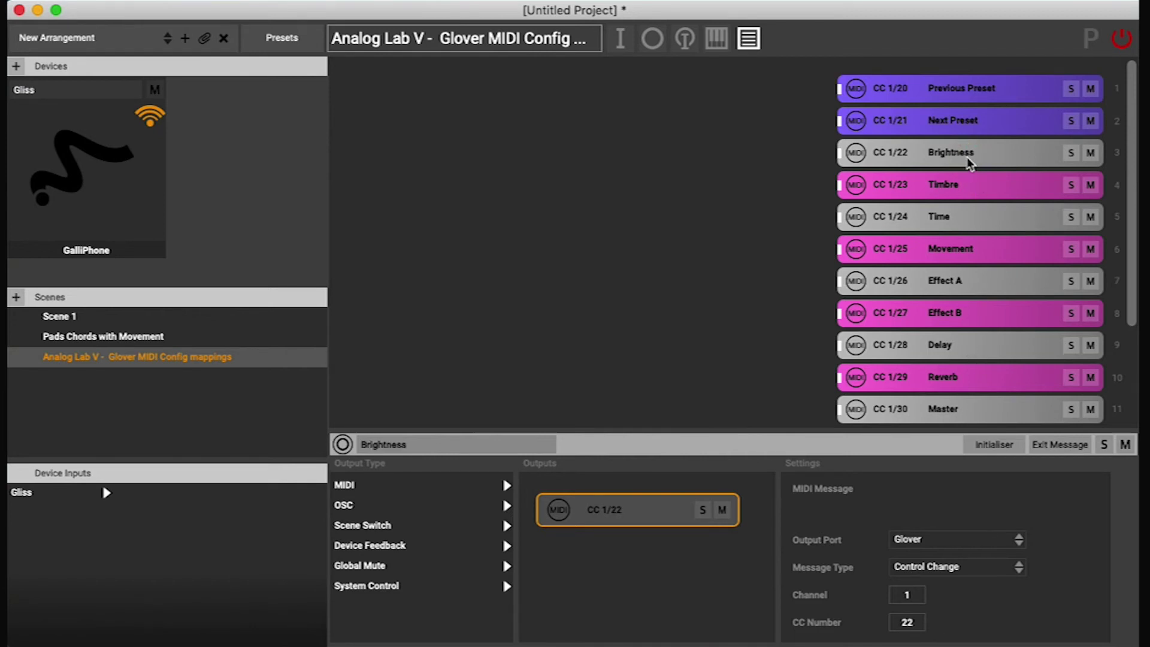
scroll(958, 245, "down", 3)
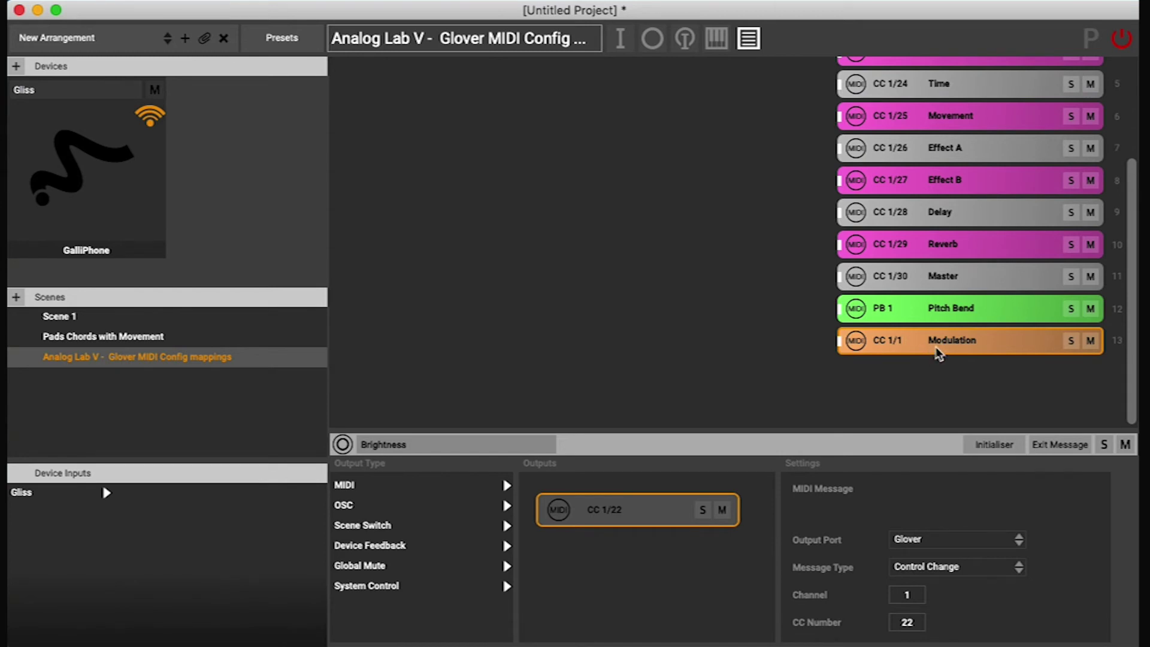
Step: Add a new scene and name it "Our own AL mappings"
left_click(16, 298)
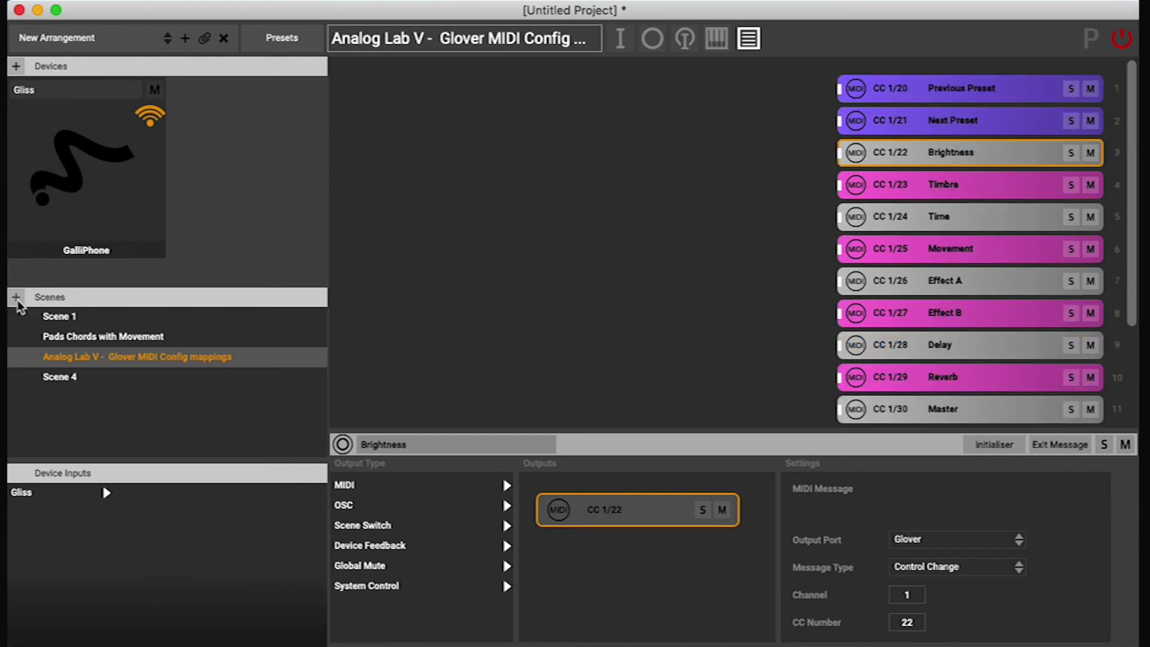
left_click(69, 381)
left_click(380, 37)
type("O")
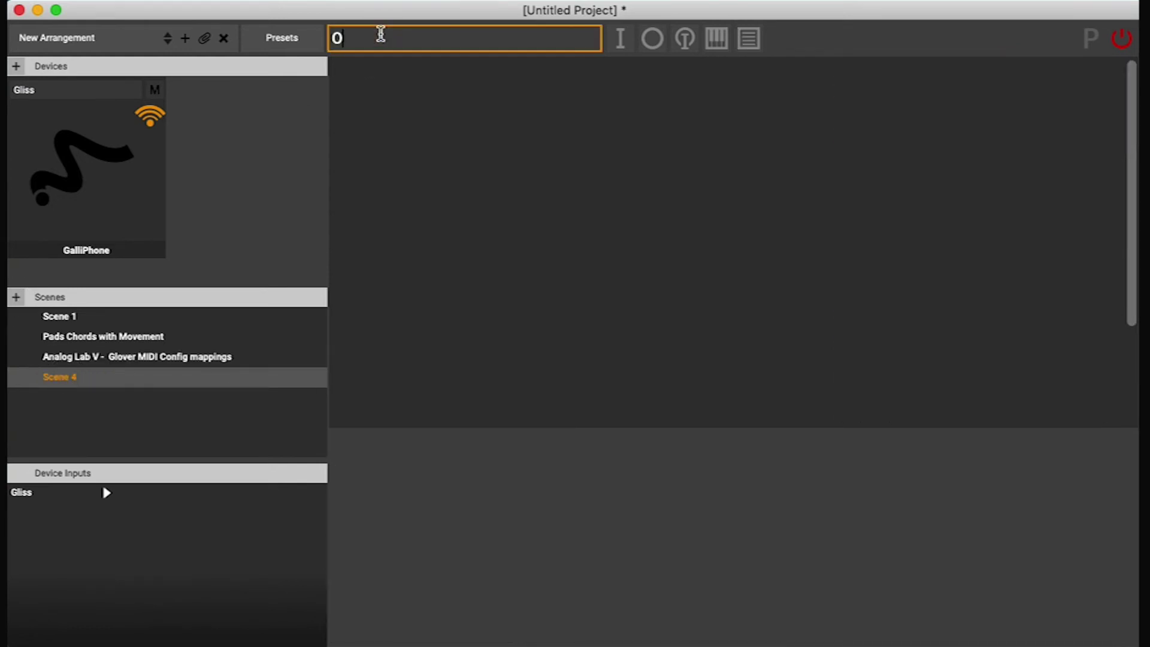
type("ur own AL")
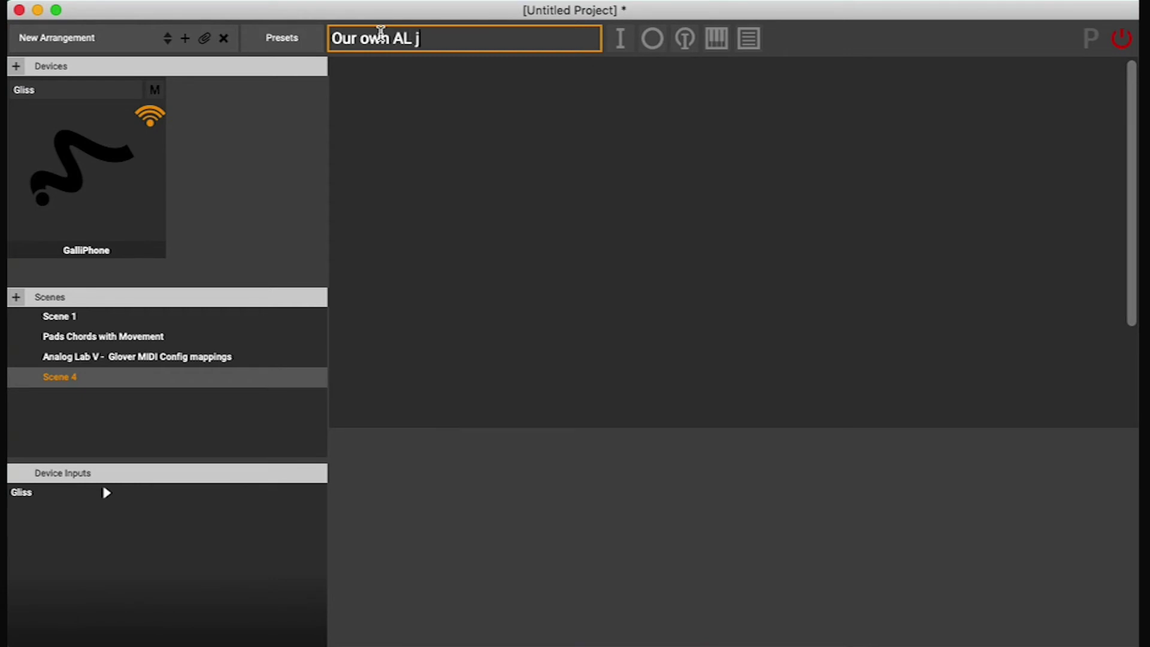
type(" mappings")
key("Return")
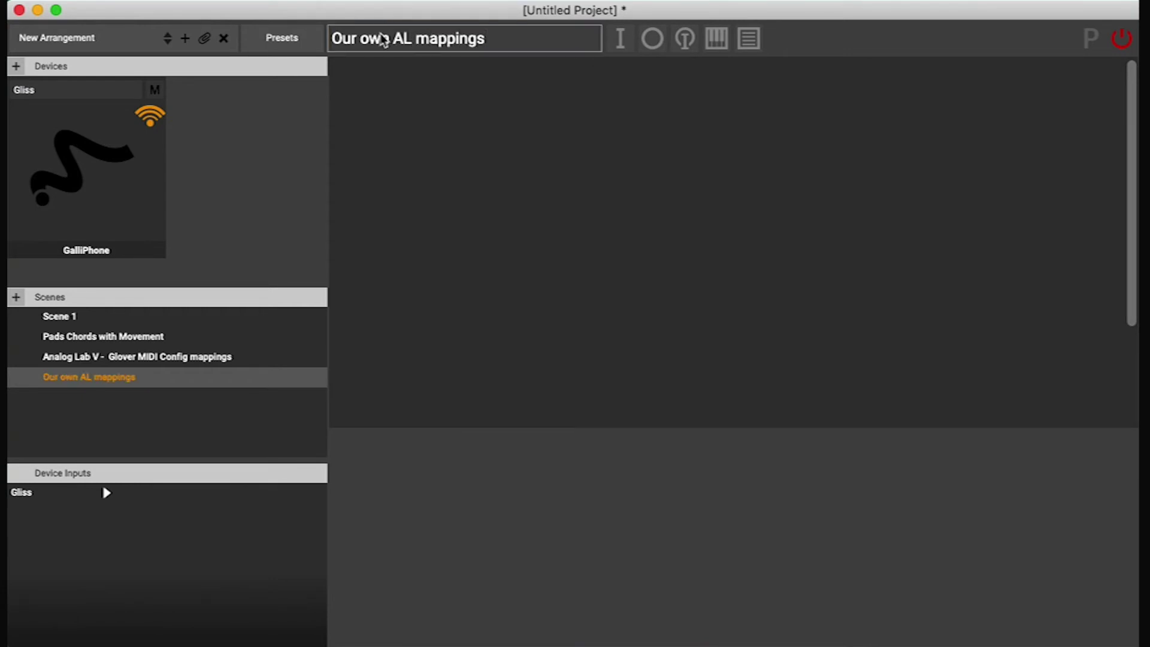
Step: Paste the copied Modulation and Brightness outputs into the scene and connect a Gliss Swipe X input to Modulation
key("super+v")
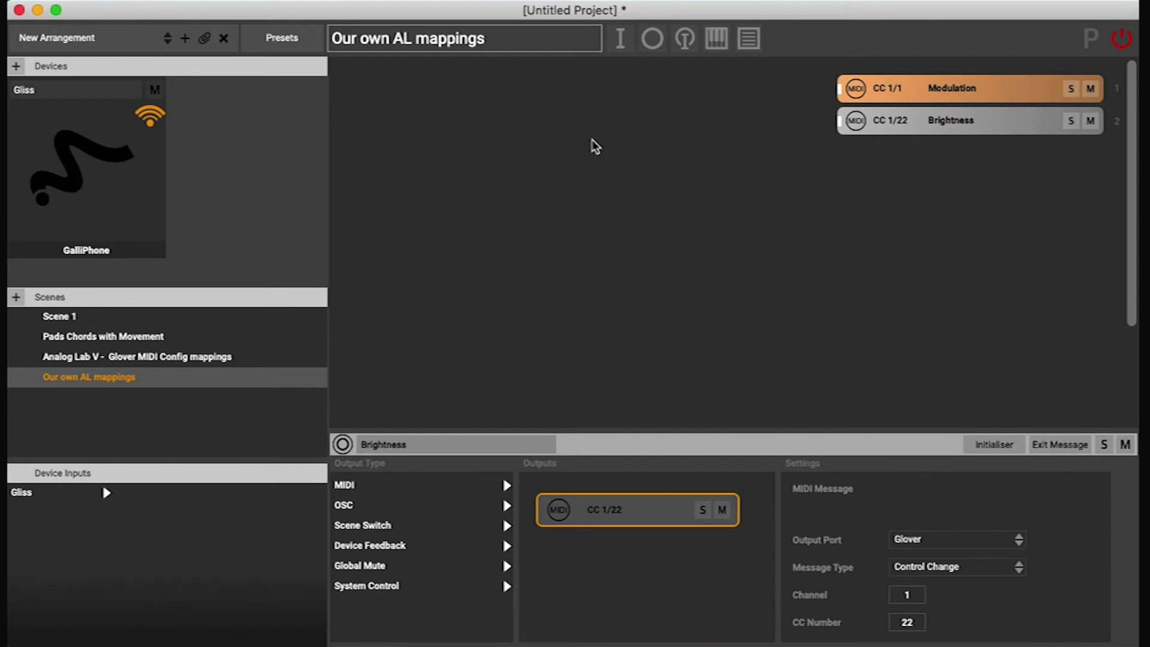
left_click(79, 502)
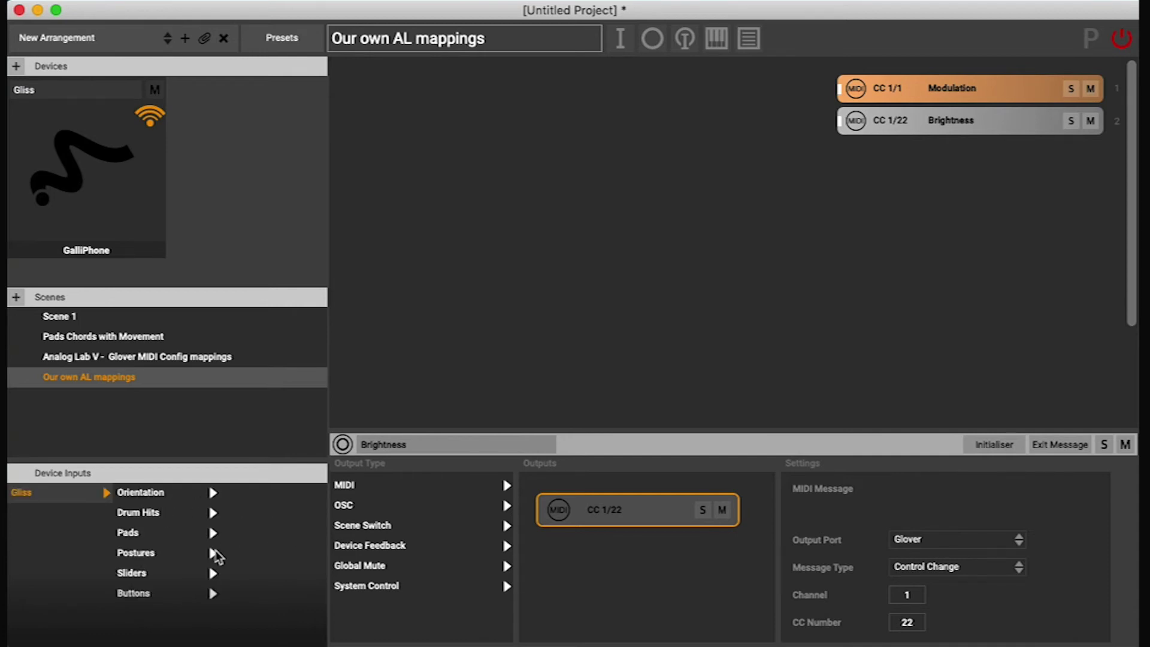
left_click(165, 576)
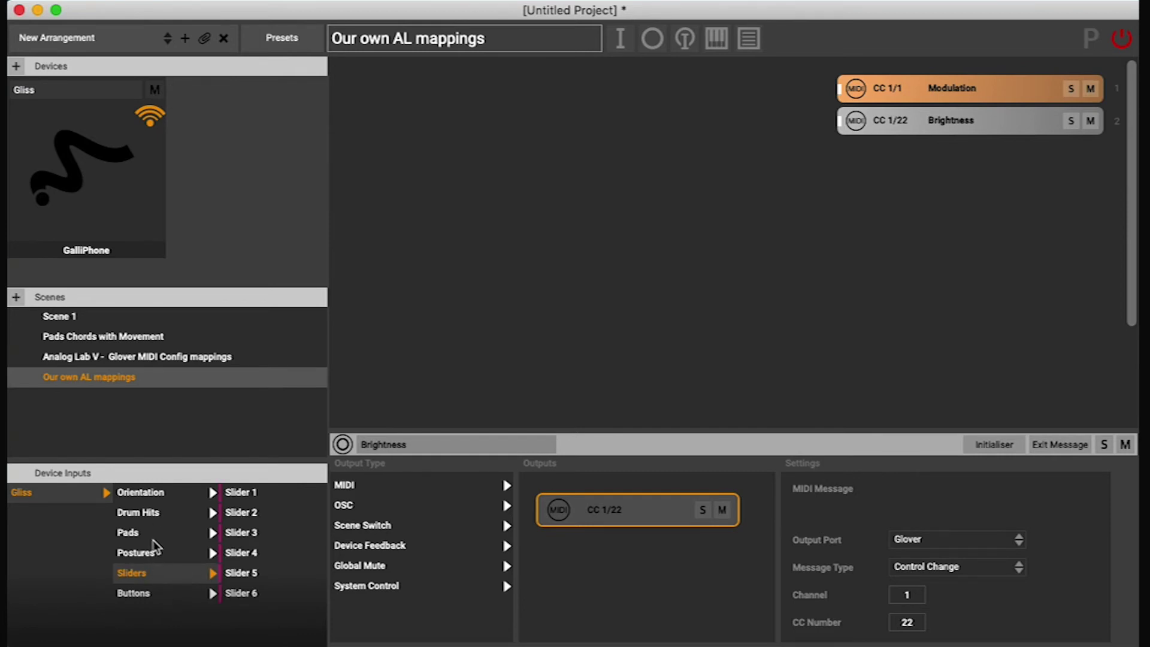
left_click(158, 554)
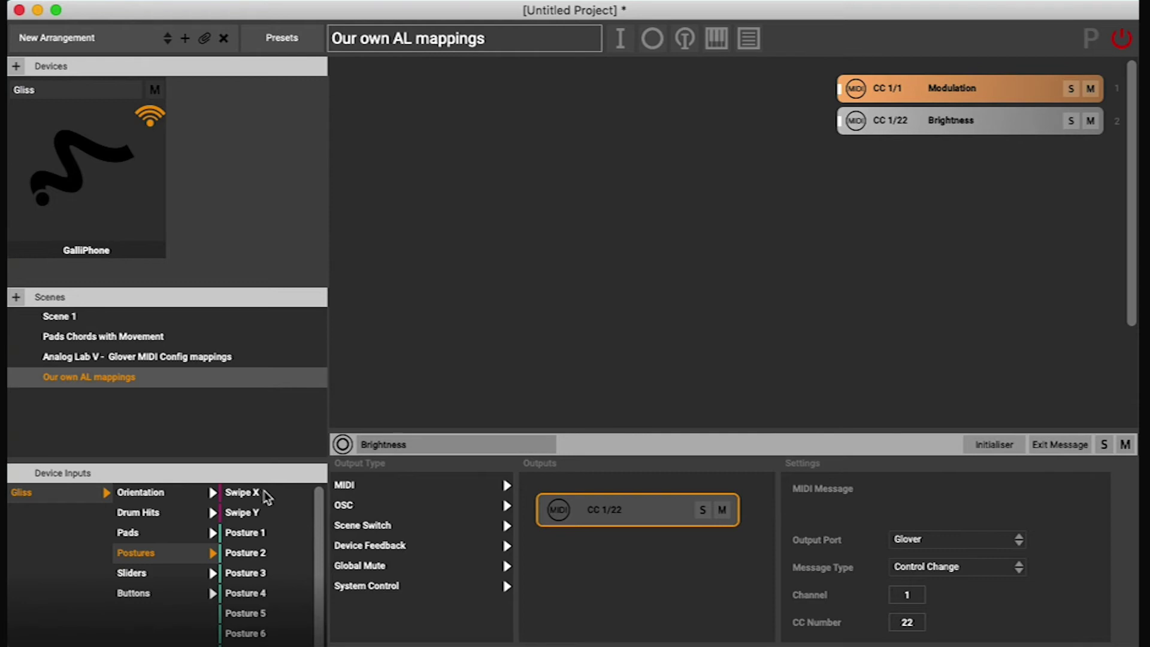
left_click_drag(264, 494, 508, 282)
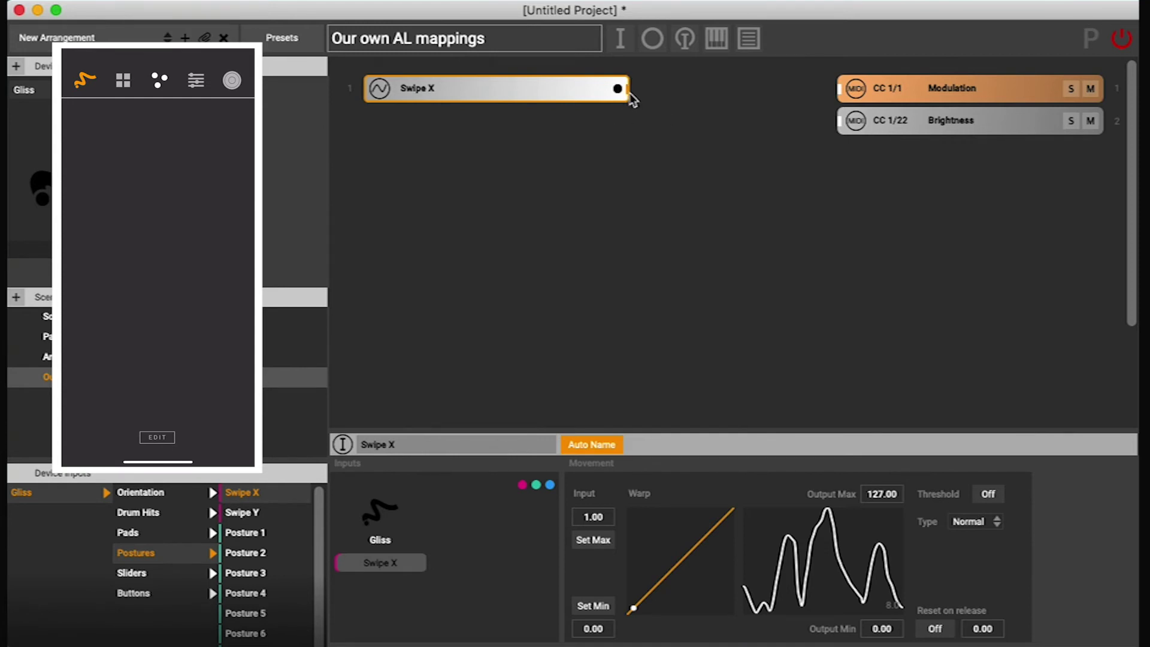
left_click_drag(630, 93, 837, 96)
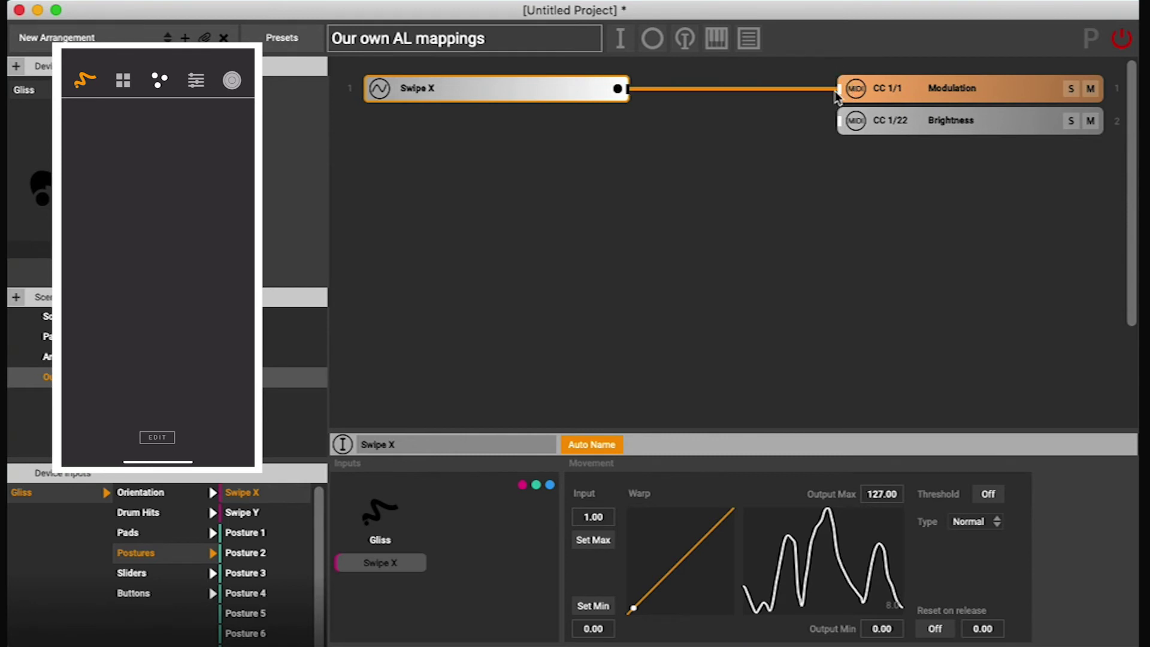
Step: Turn on Glover's power toggle and add a Chord Machine whose first chord holds the notes D3, E3 and A3
left_click(1120, 40)
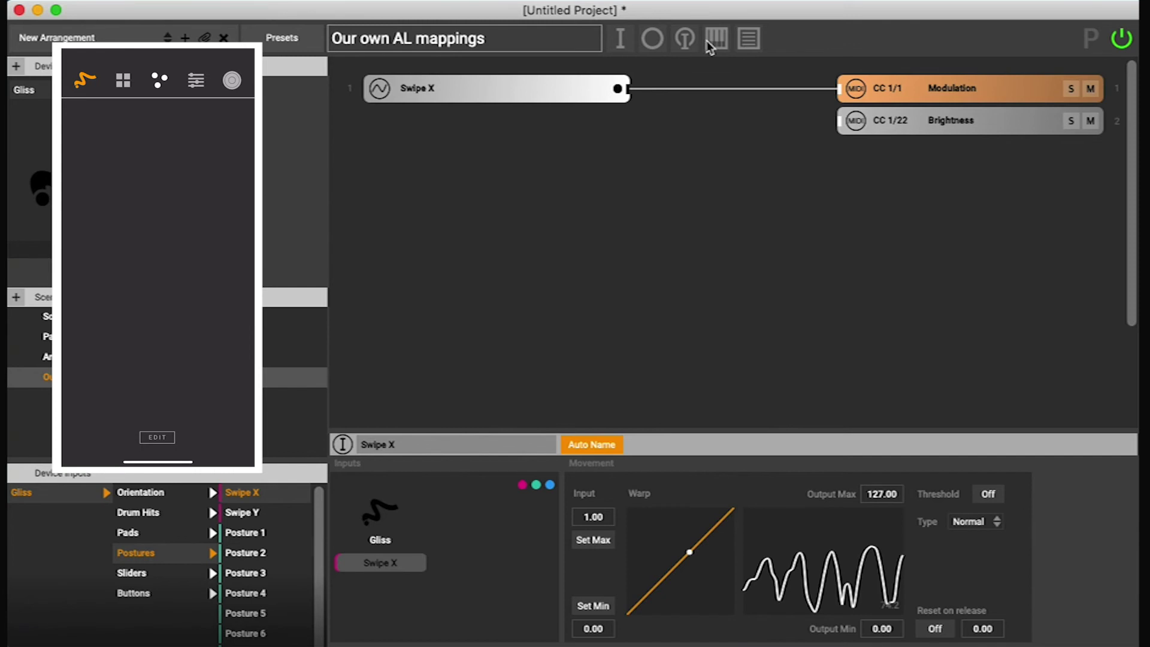
left_click(711, 43)
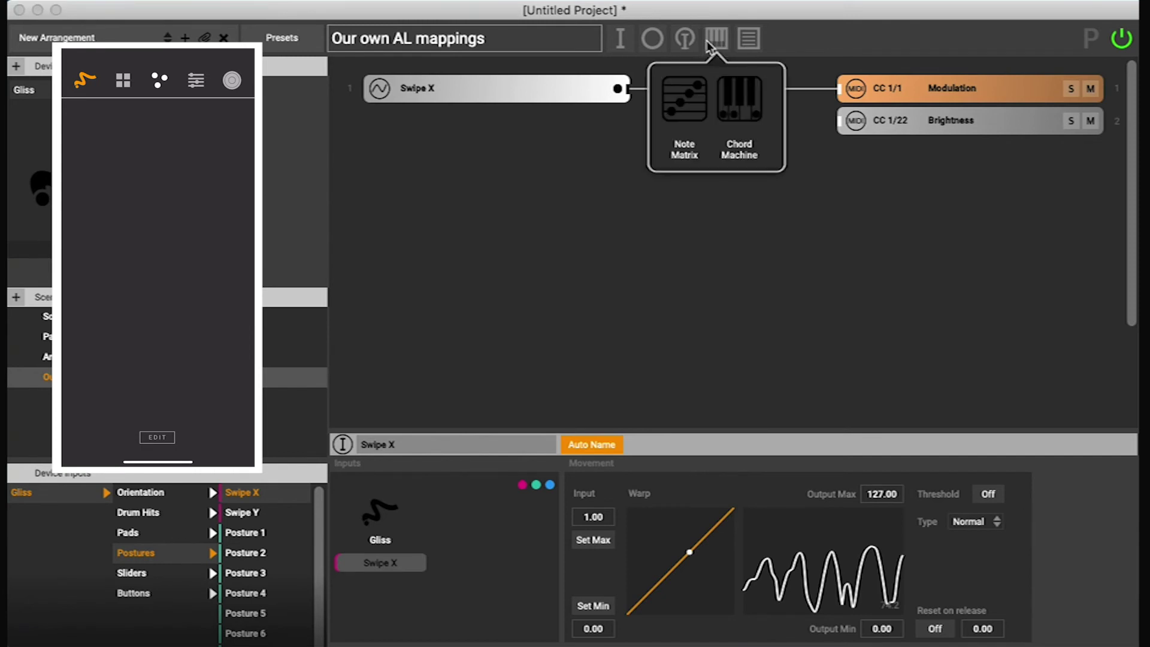
left_click(728, 103)
left_click(855, 552)
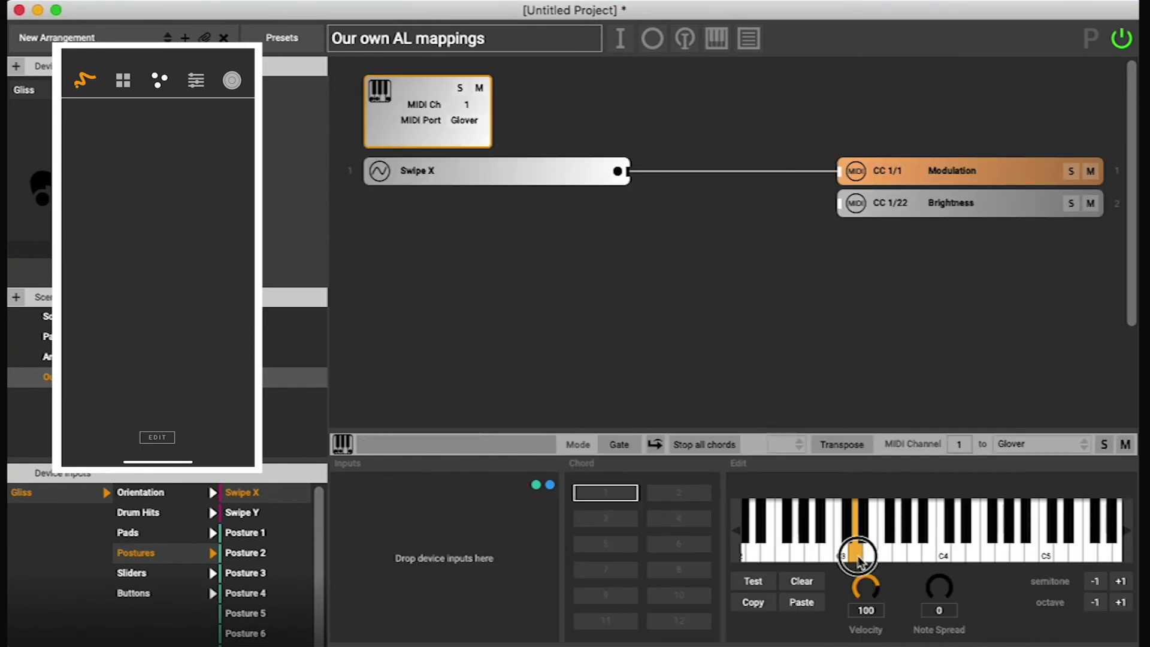
left_click(870, 560)
left_click(914, 561)
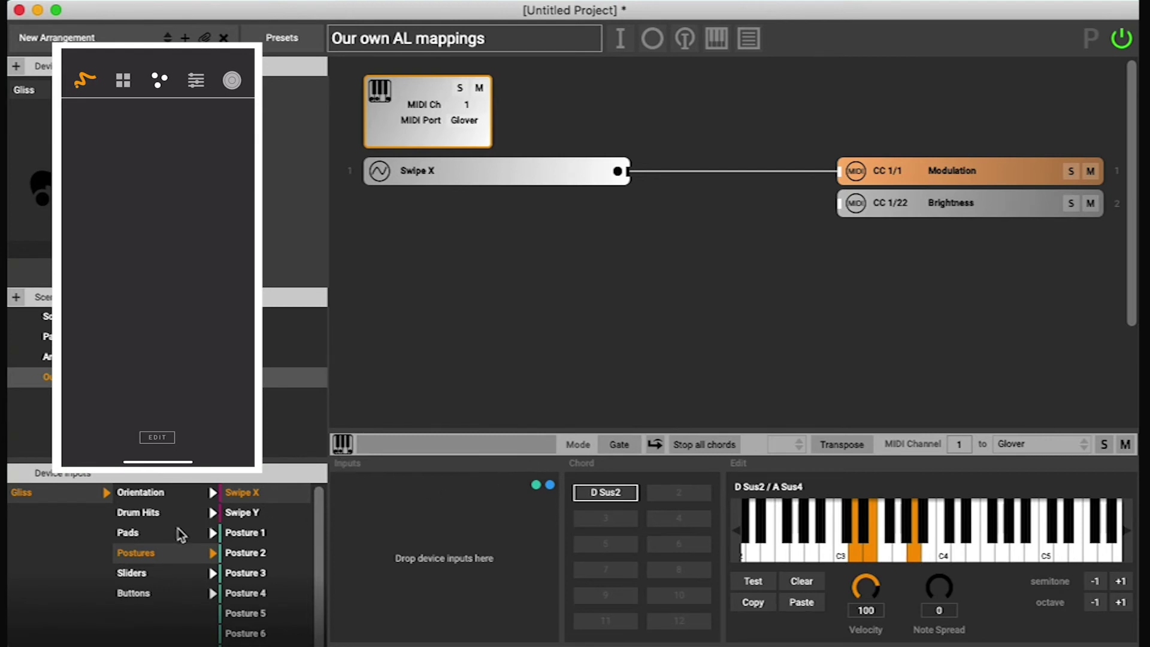
Step: Assign Gliss Posture 1 to trigger the Chord Machine and move to the next preset in Analog Lab V
left_click_drag(247, 533, 396, 538)
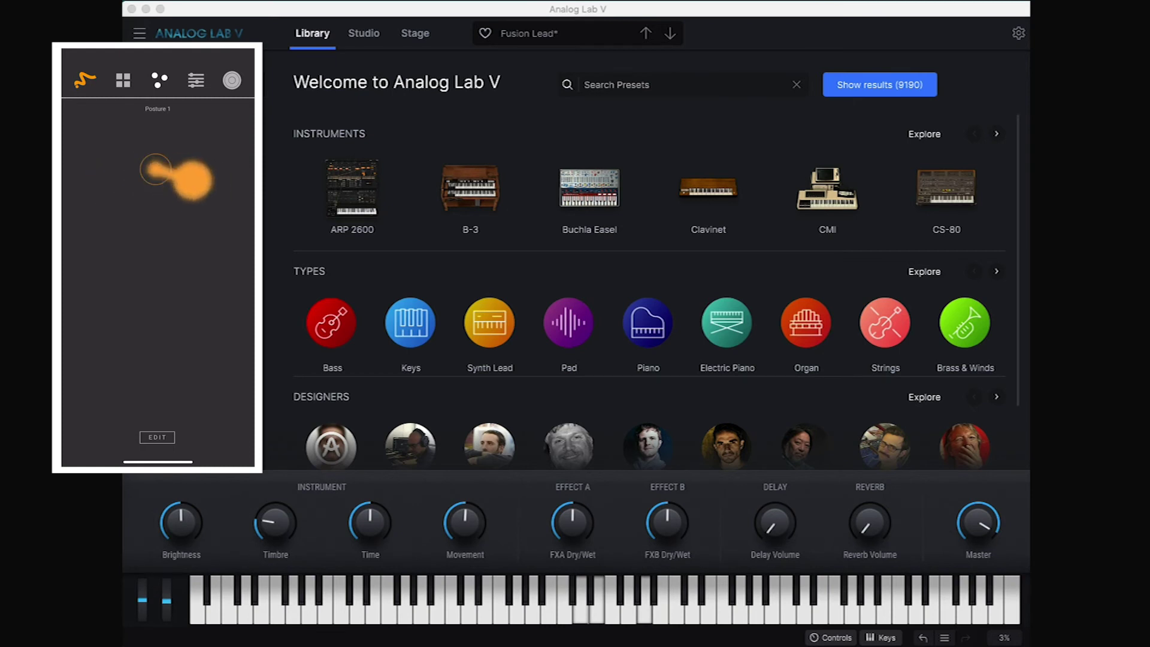
left_click(671, 35)
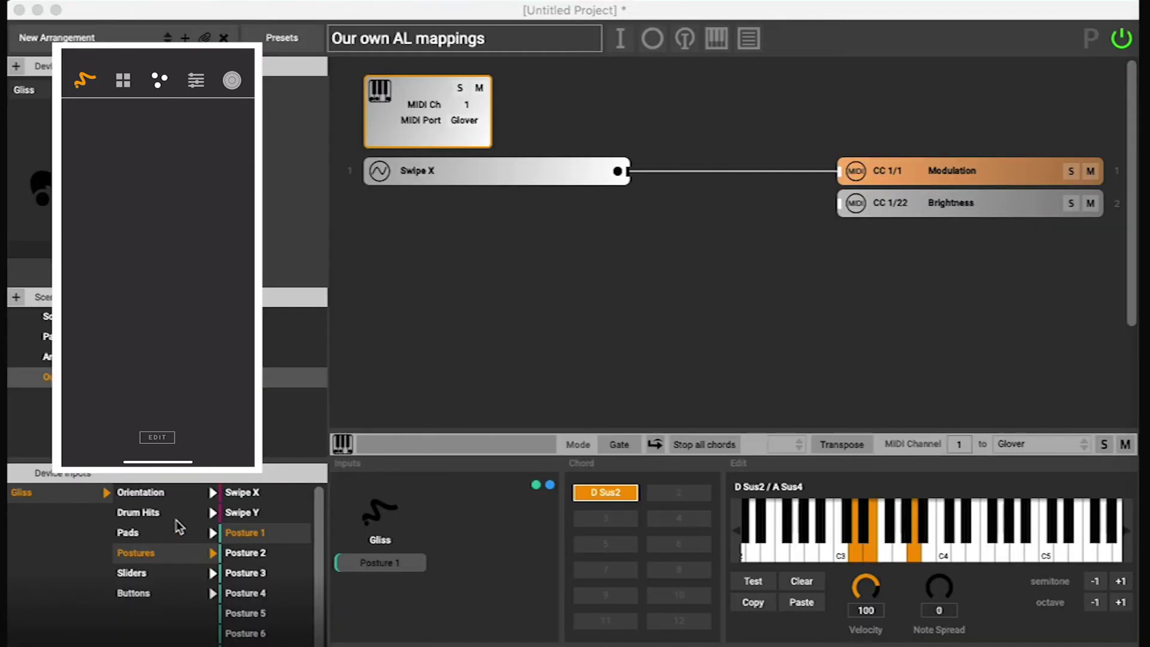
Step: Back in Glover, add the Gliss orientation Pitch as an input and connect it to the Brightness output
left_click(149, 499)
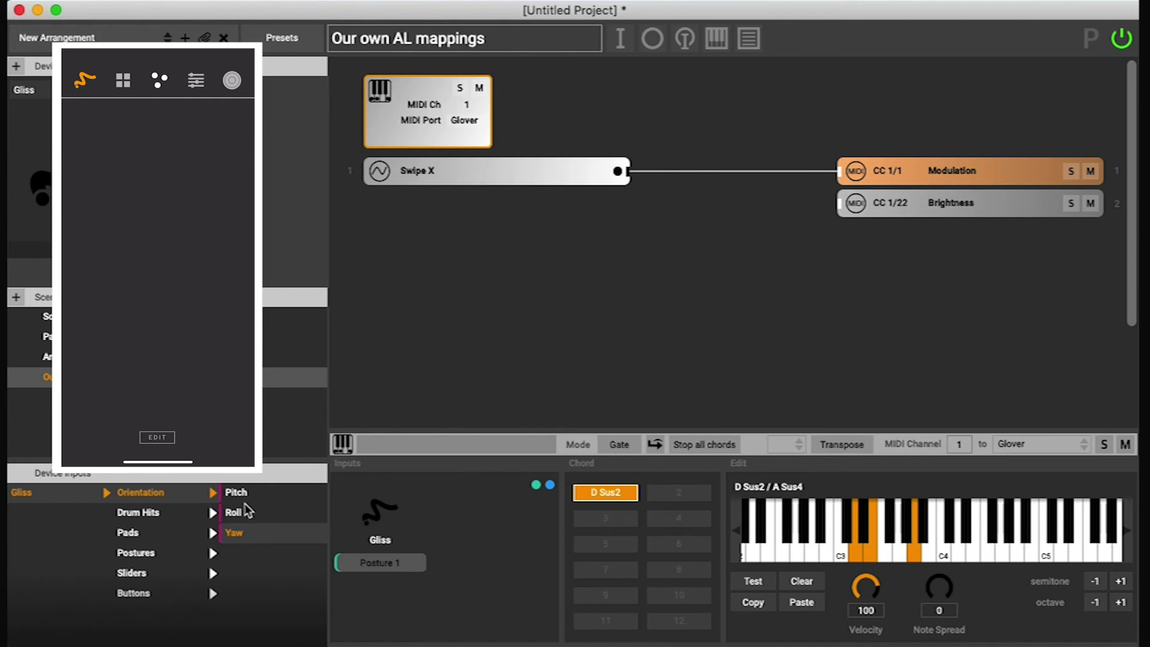
left_click_drag(239, 494, 623, 302)
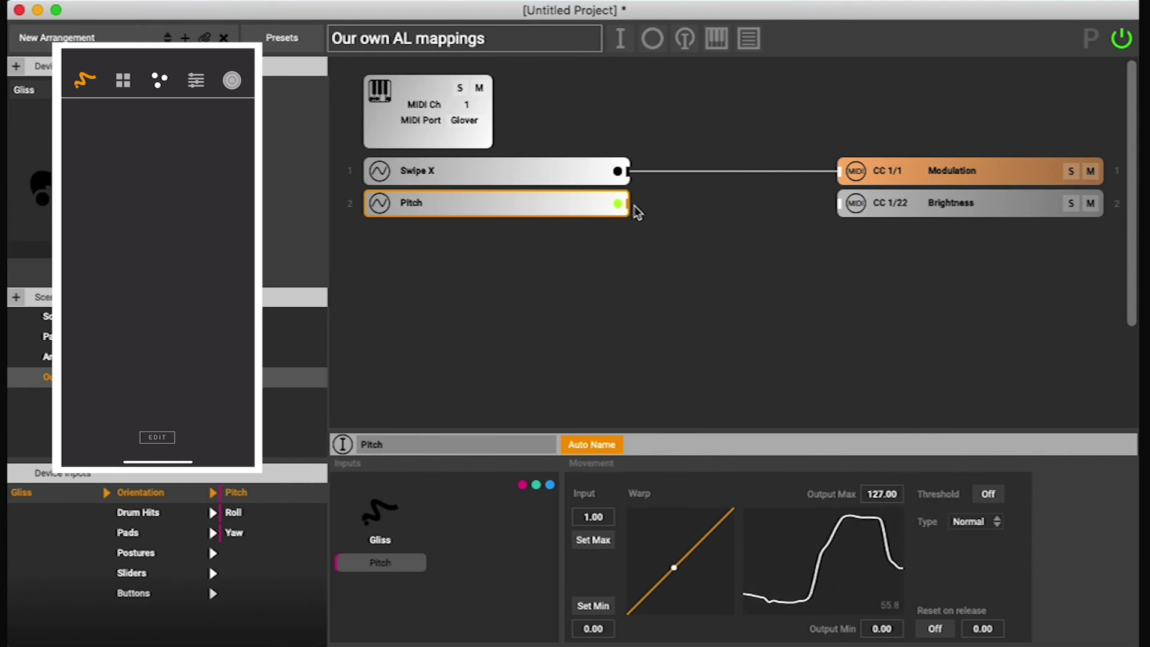
left_click_drag(630, 205, 841, 207)
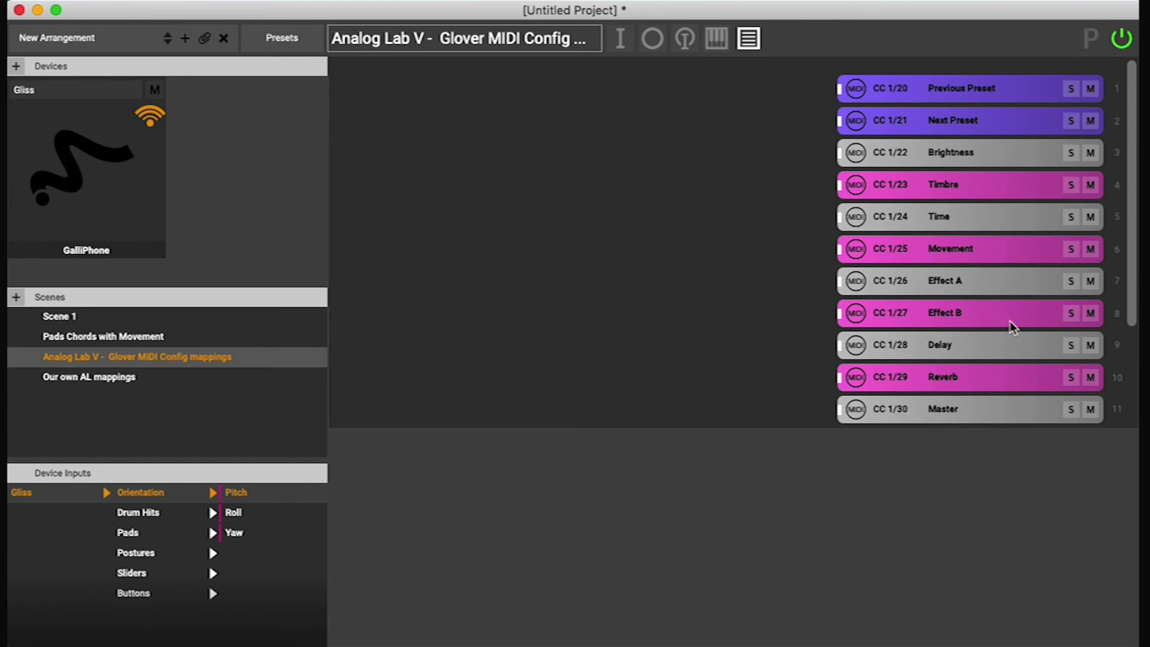
Step: Add a new scene and name it "Completely new midi config"
scroll(1014, 326, "down", 5)
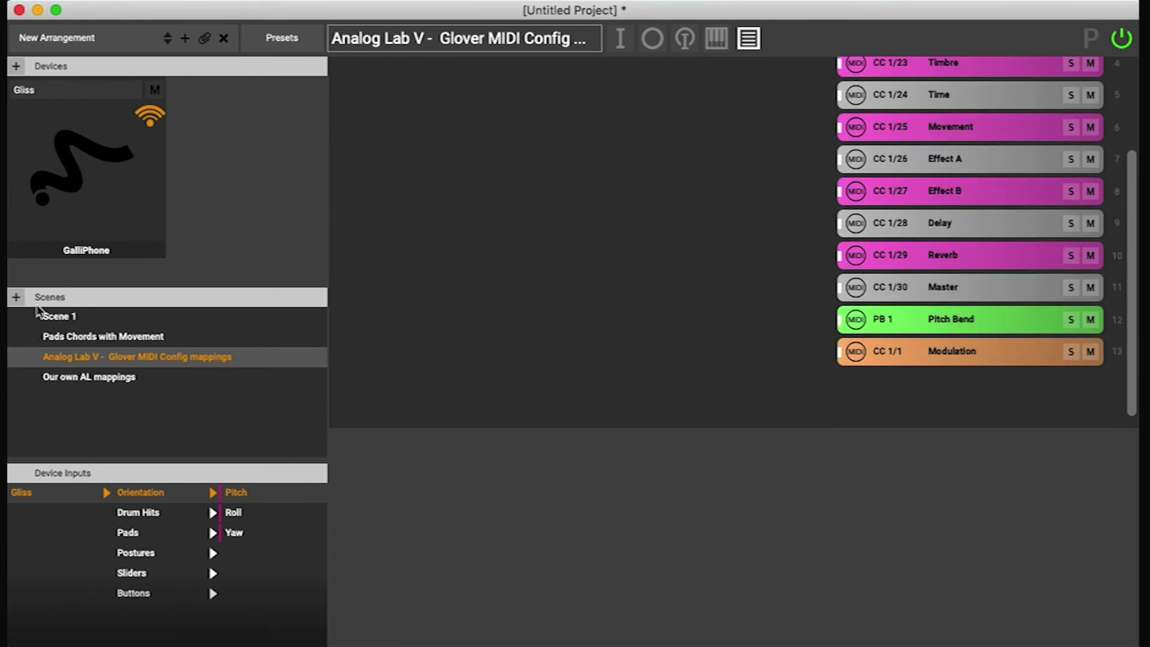
left_click(15, 300)
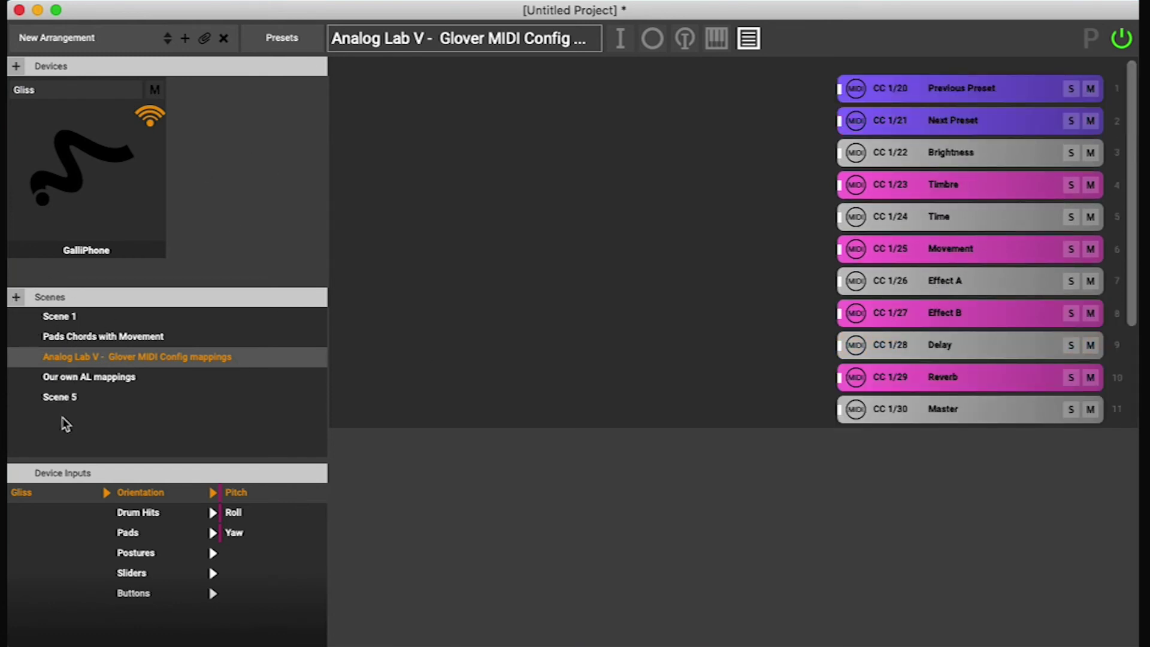
left_click(57, 400)
left_click(419, 40)
type("C")
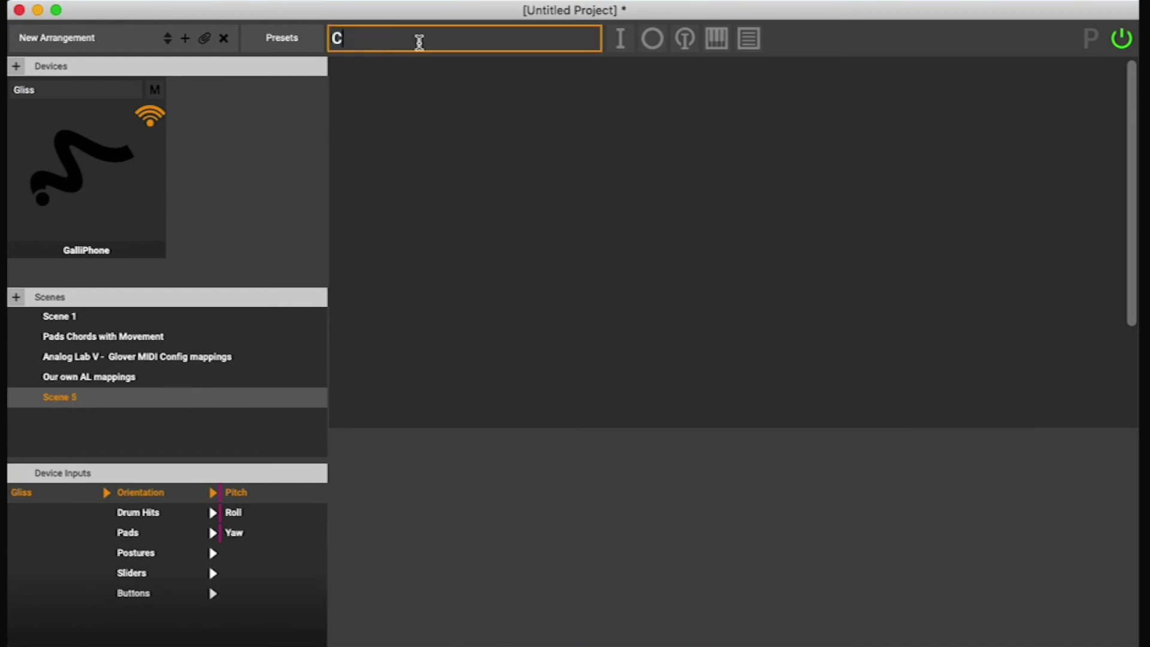
type("omplete")
type("lu")
type(" new map")
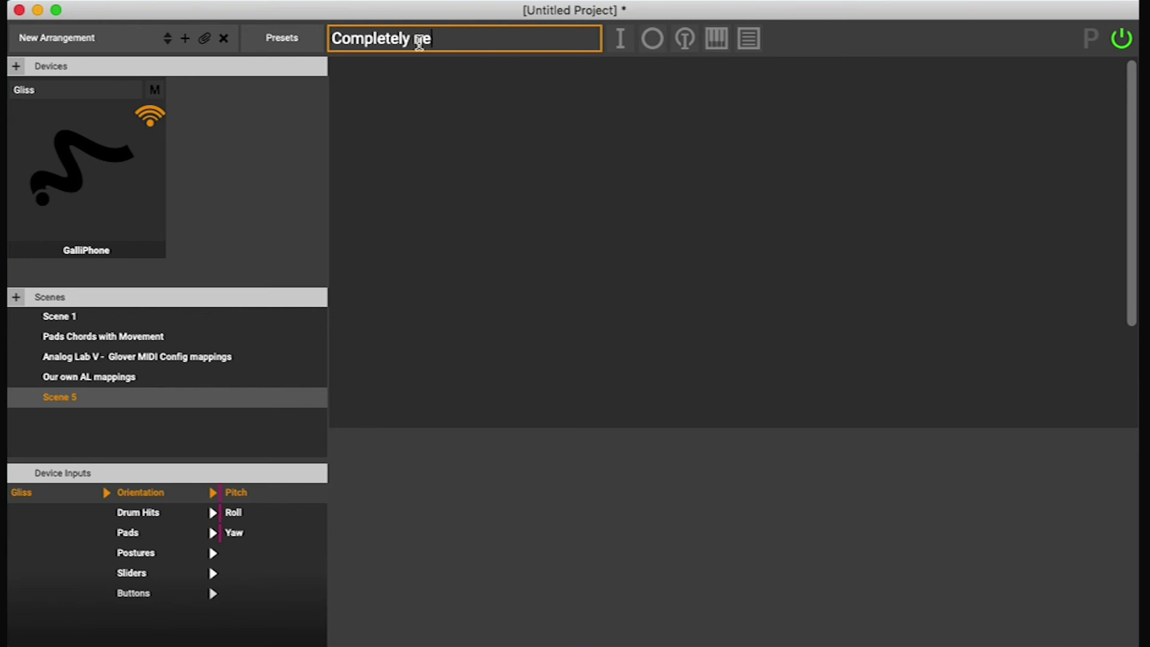
key("BackSpace")
type("idi config")
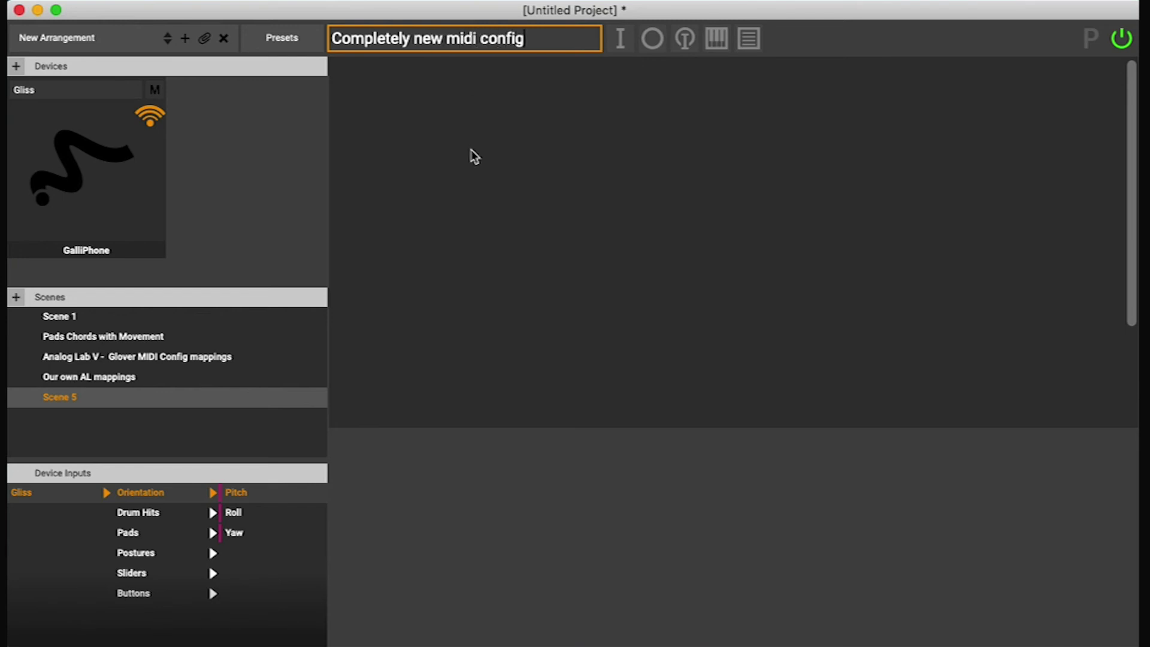
key("Return")
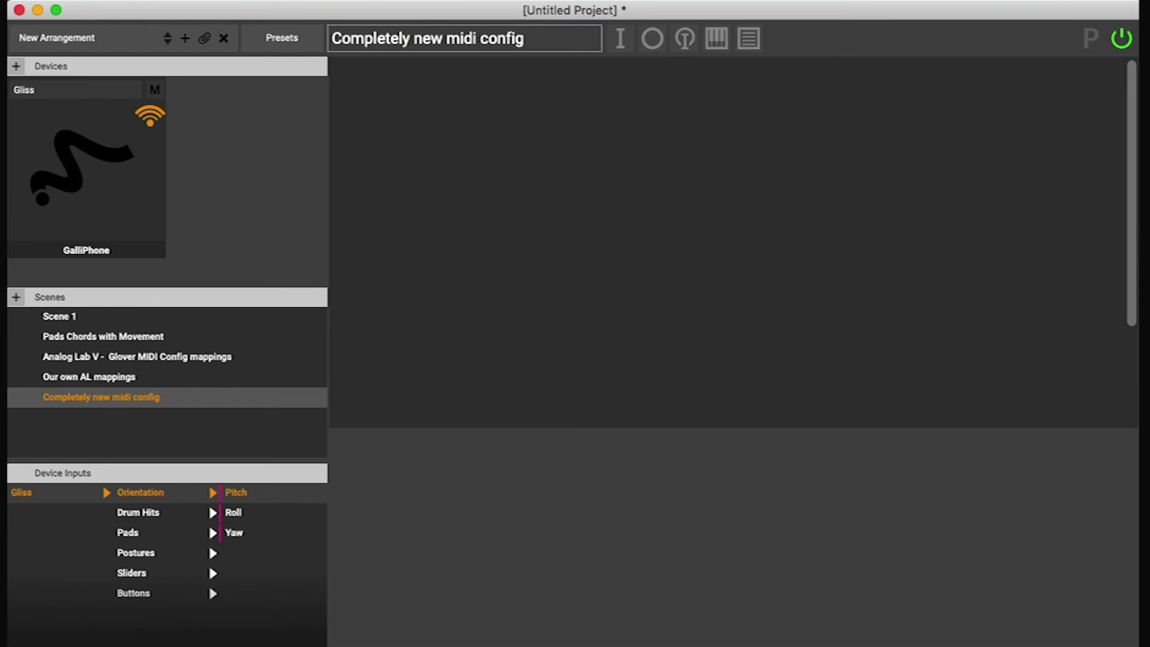
Step: Switch to Analog Lab V and set its MIDI Config to Empty in the MIDI settings
key("super+Tab")
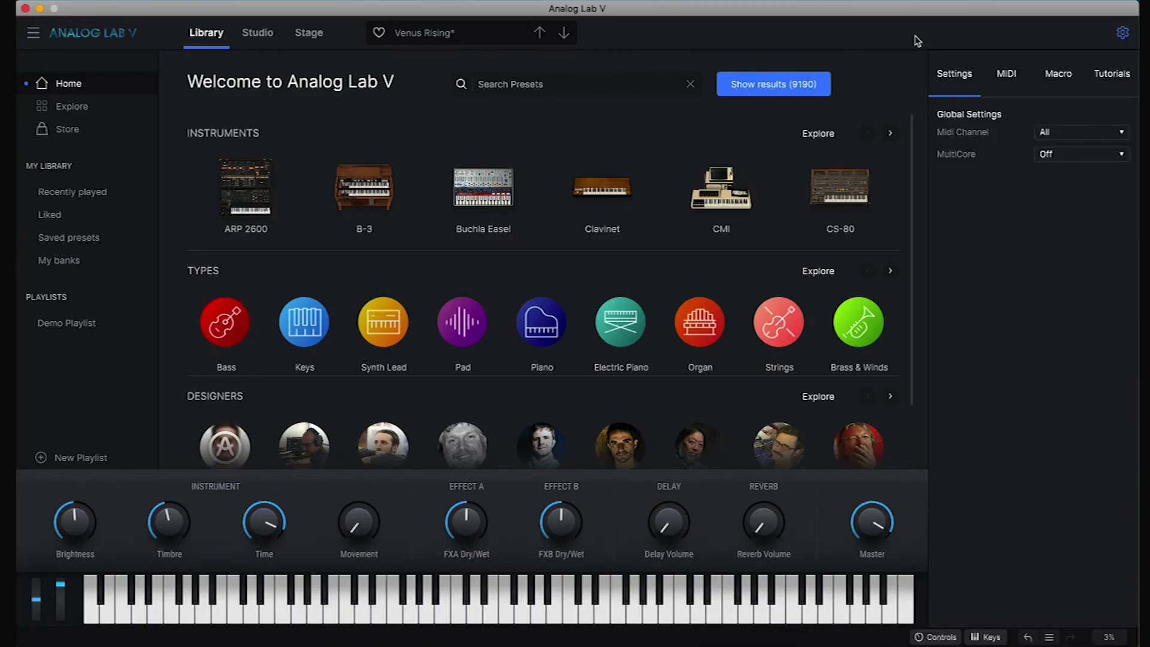
left_click(991, 83)
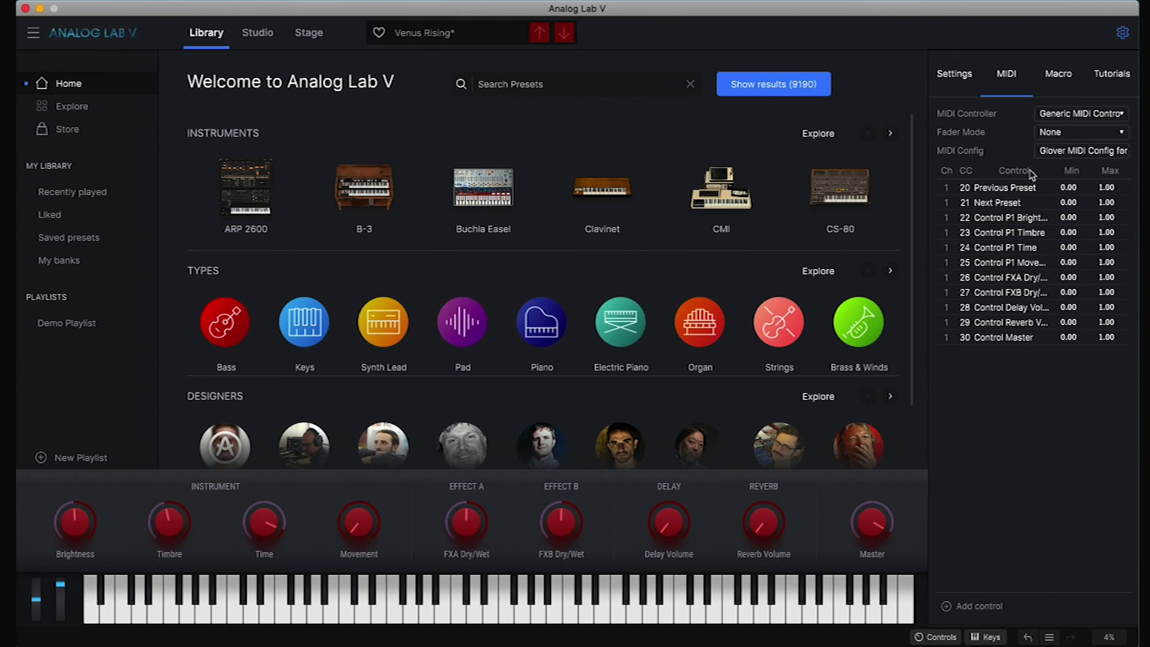
left_click(1072, 152)
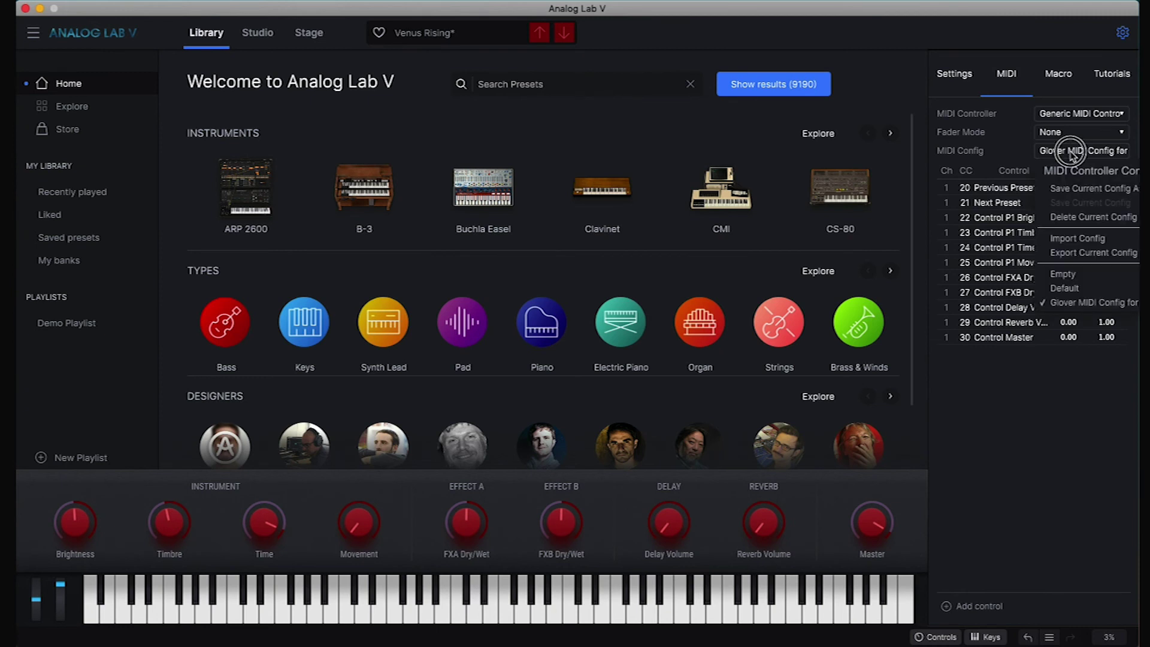
left_click(1072, 273)
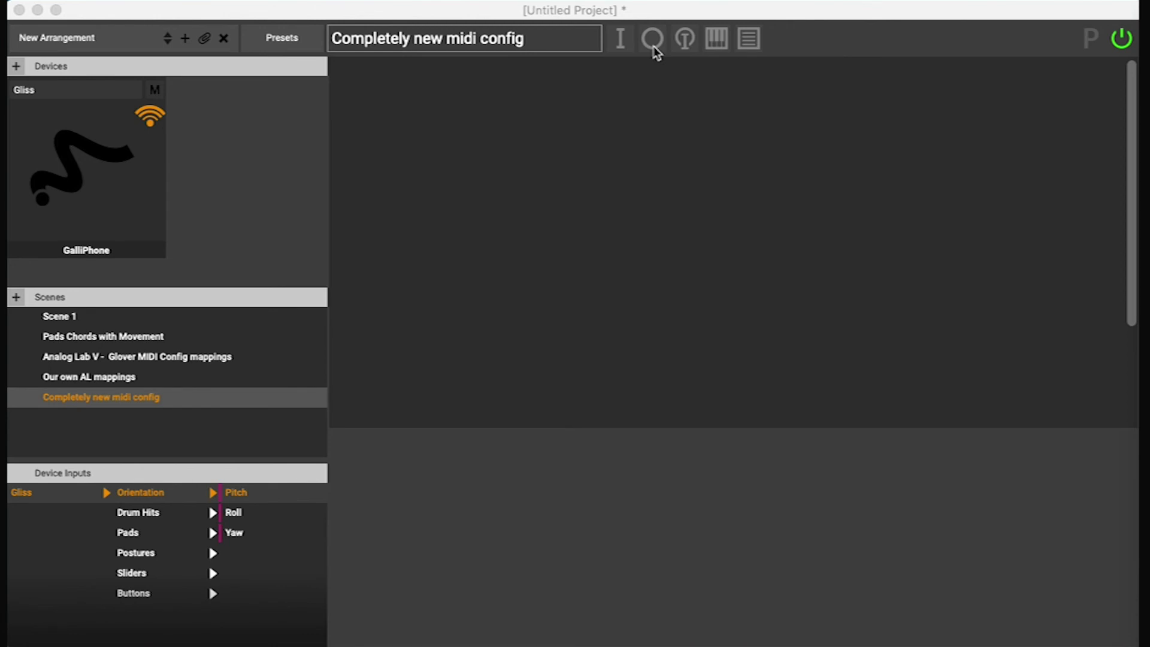
Step: In Glover, add a mapping output holding a MIDI Control Change message and set its CC number to 102
left_click(655, 48)
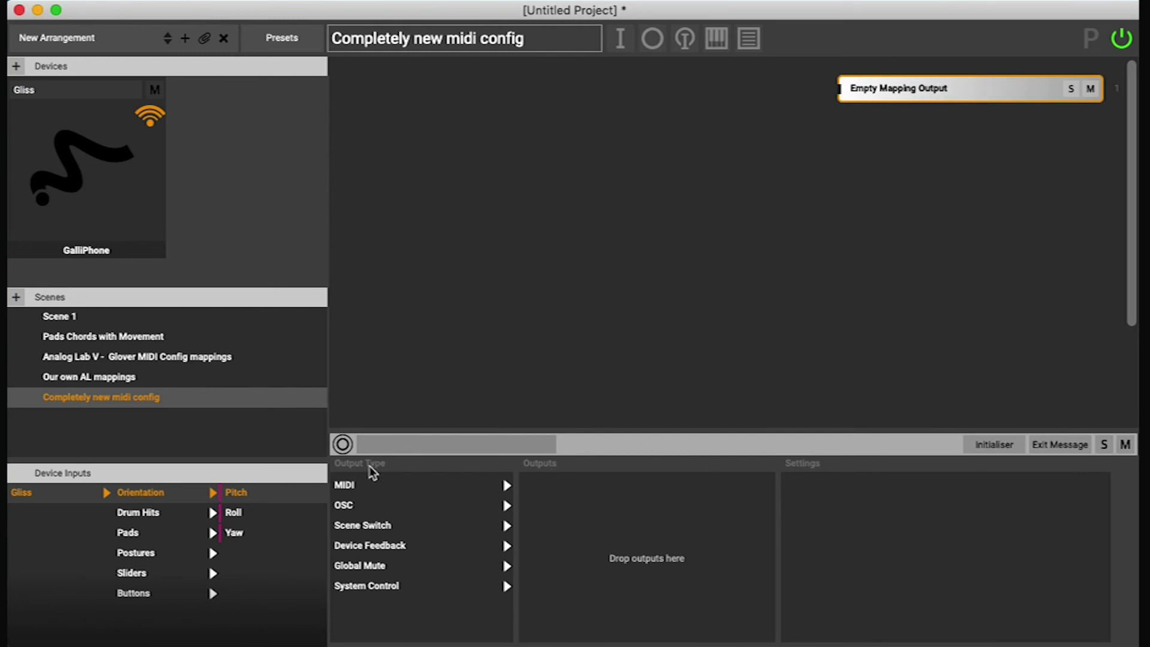
left_click_drag(362, 487, 562, 514)
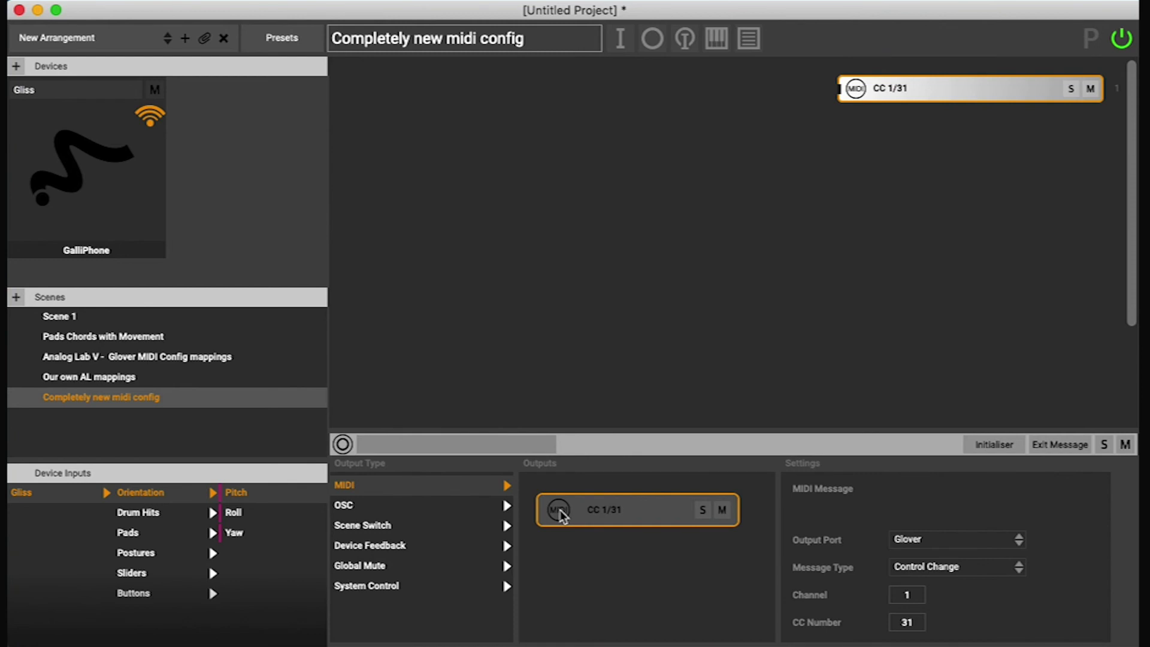
left_click(920, 623)
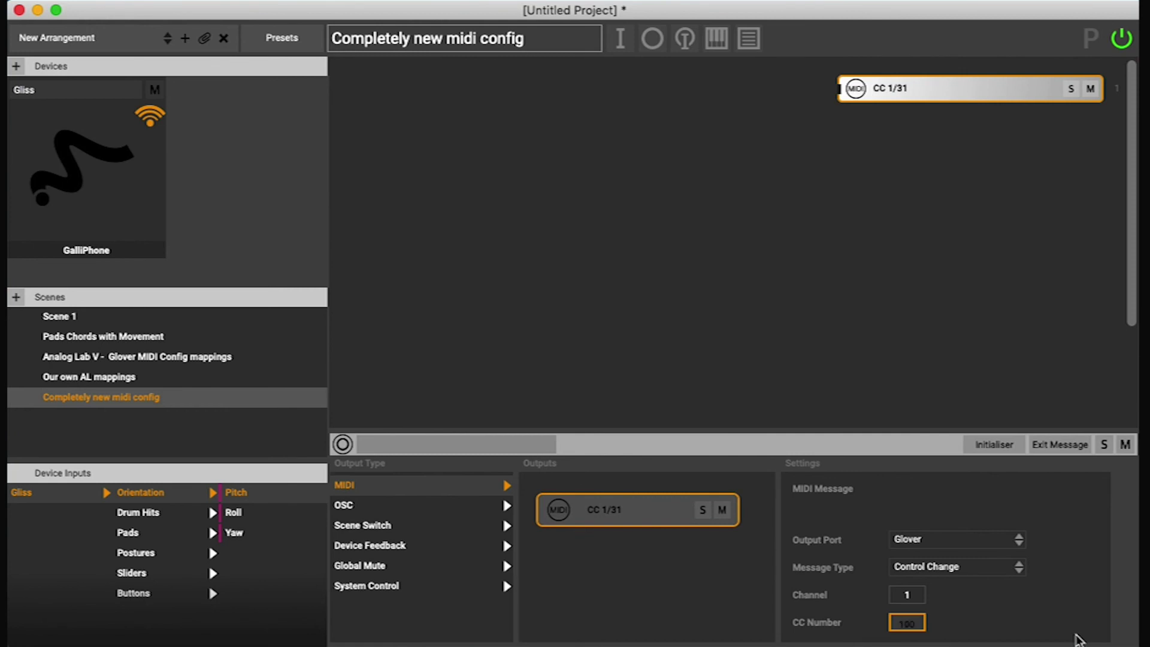
type("100")
key("Return")
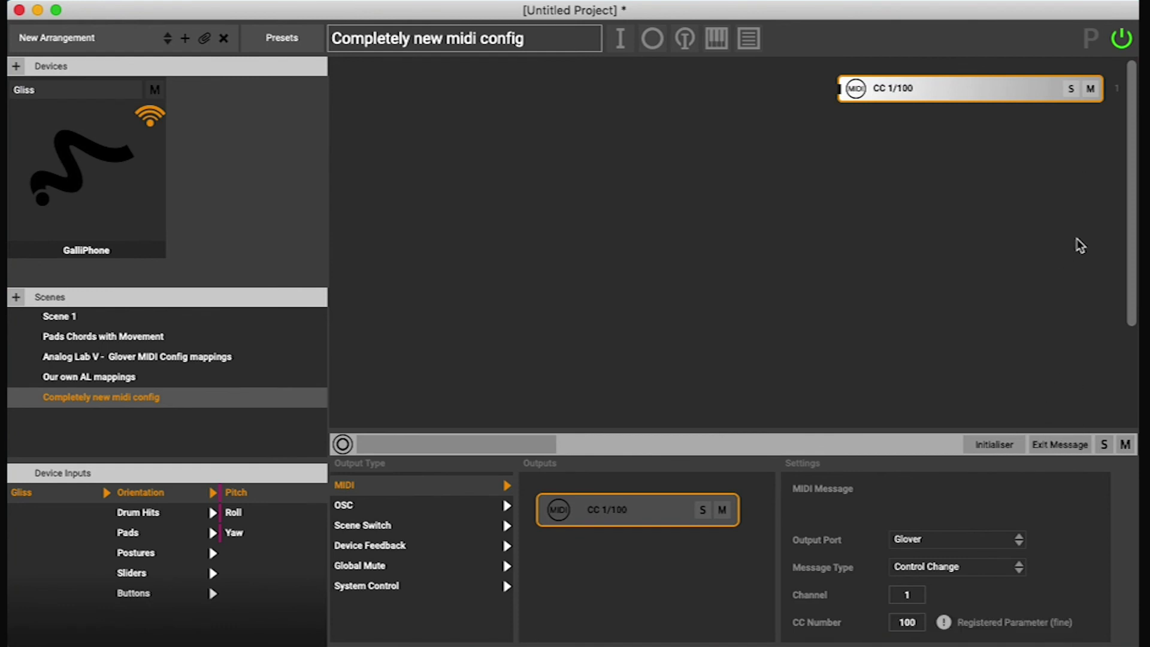
type("102")
key("Return")
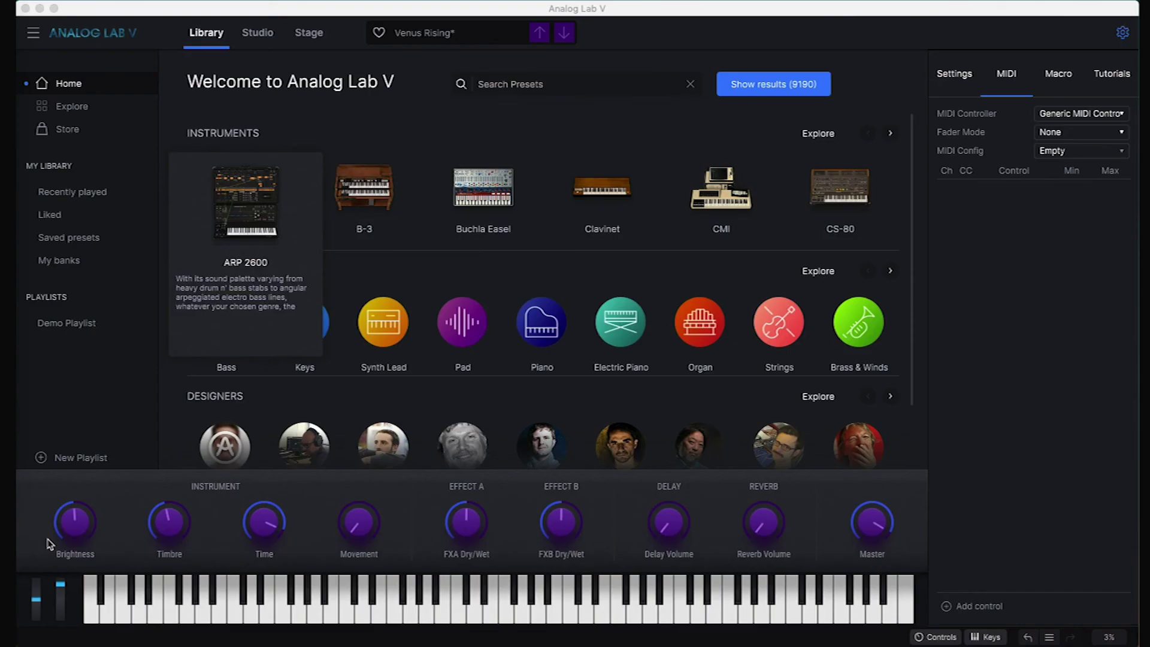
Step: Assign Analog Lab V's Brightness knob to the CC 102 output by sending its initialiser value, and name the output Brightness
left_click(84, 530)
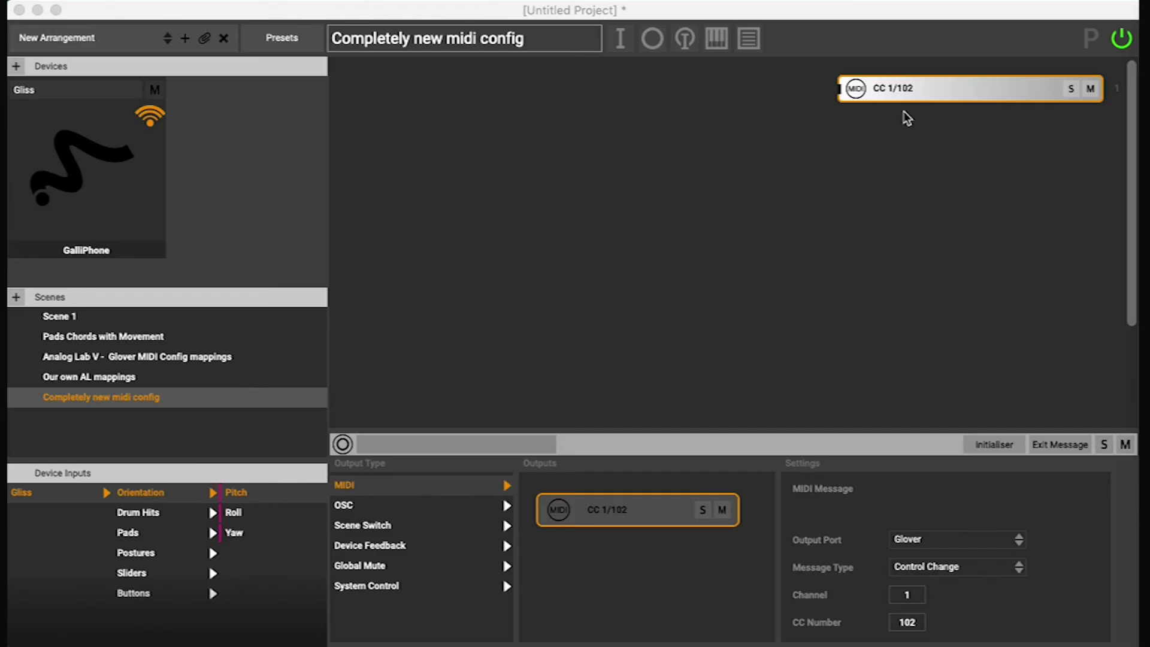
left_click(906, 98)
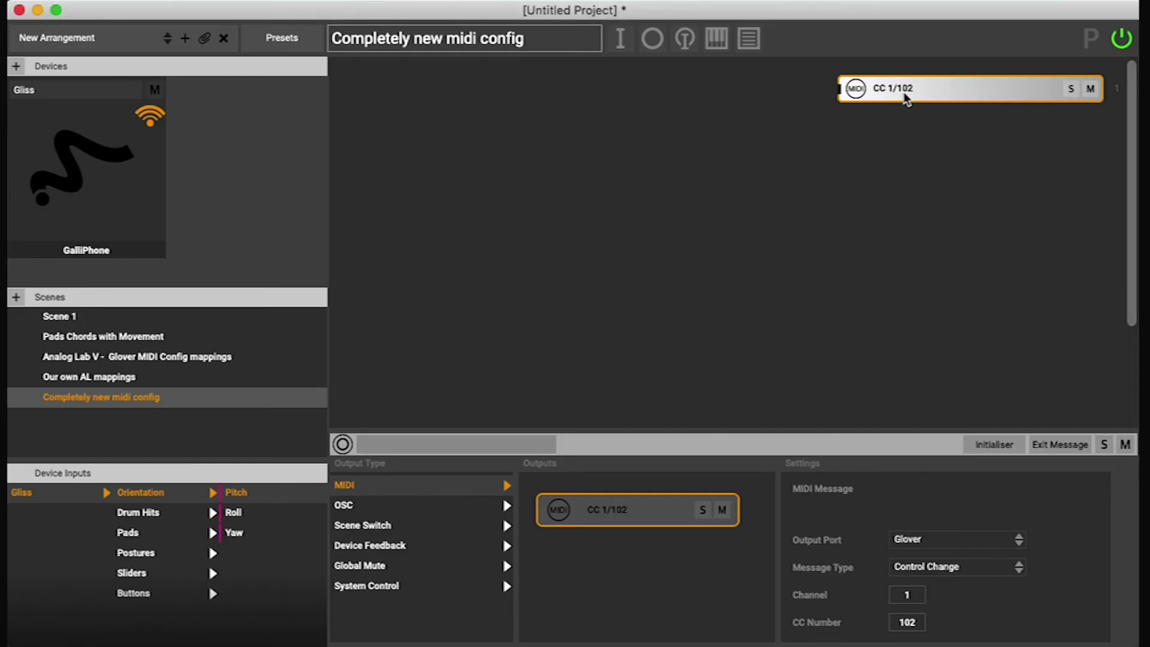
left_click(997, 445)
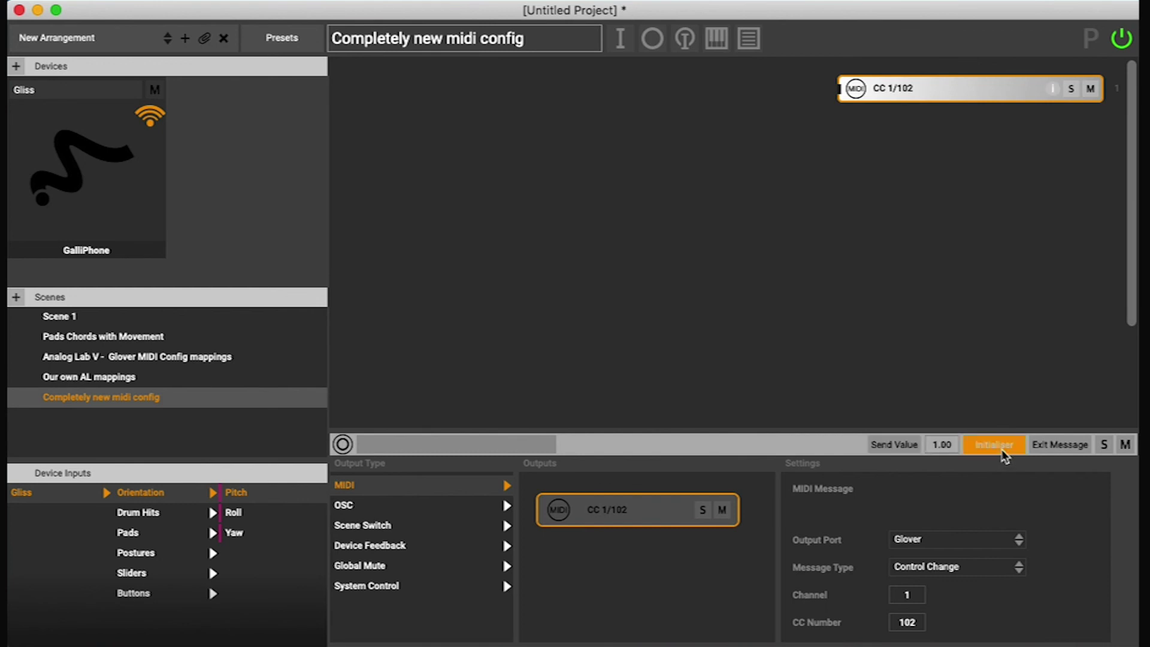
left_click(894, 454)
left_click(893, 454)
left_click(996, 449)
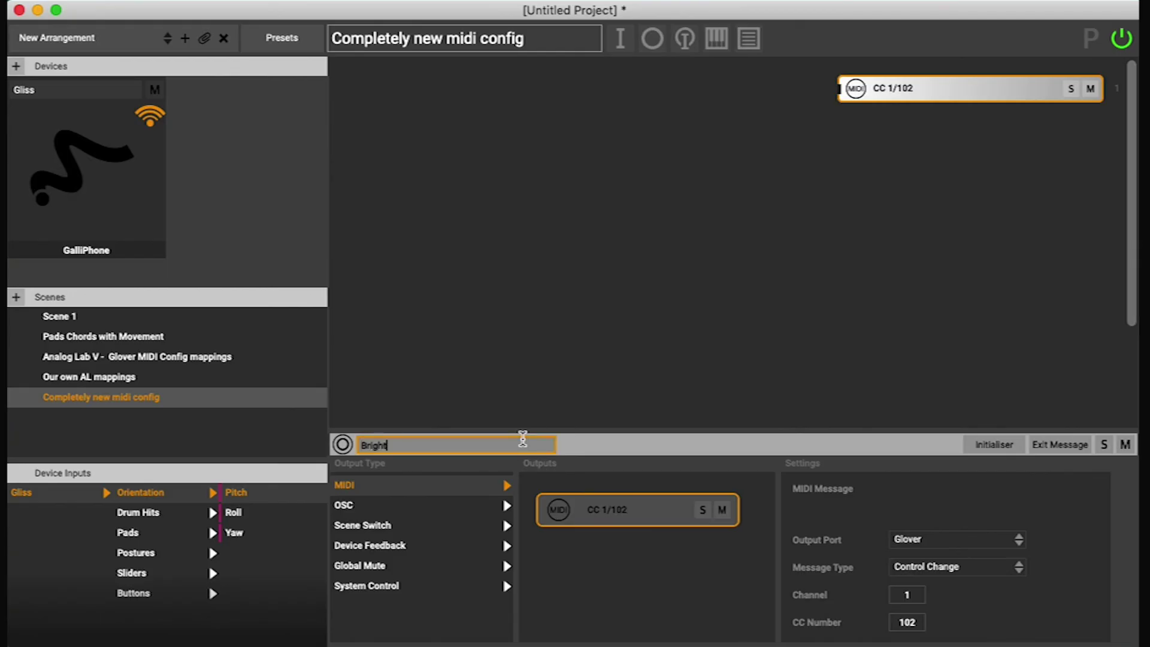
key("Return")
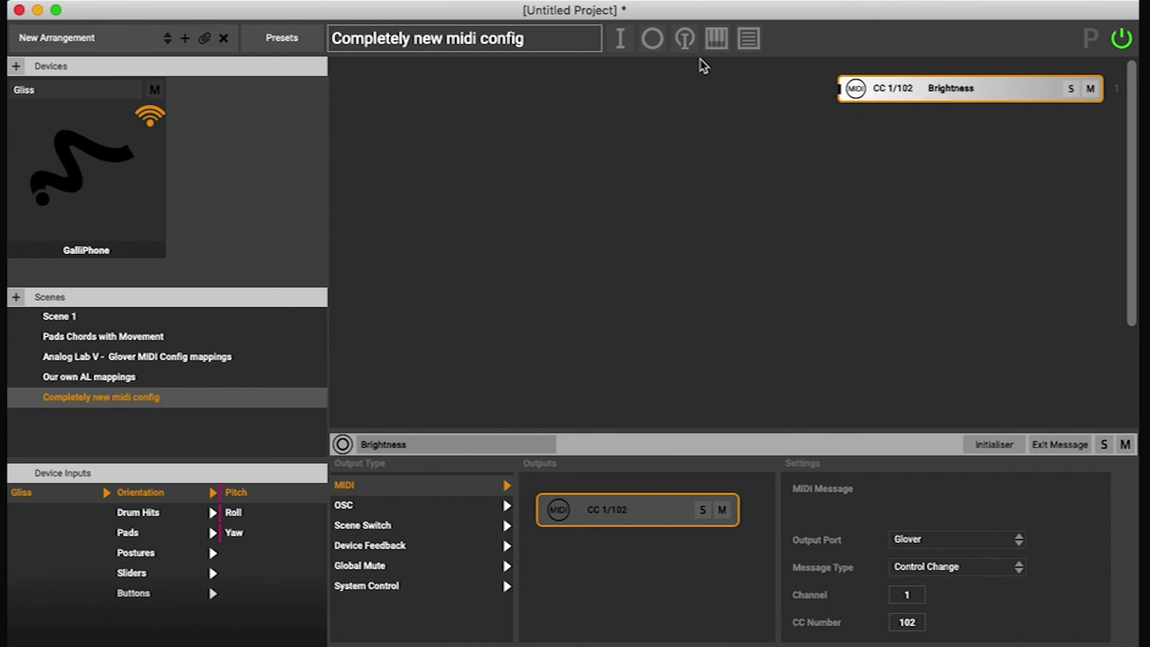
Step: Add a second mapping output holding a MIDI Control Change message, set its CC number to 76 and name it Reverb
left_click(649, 44)
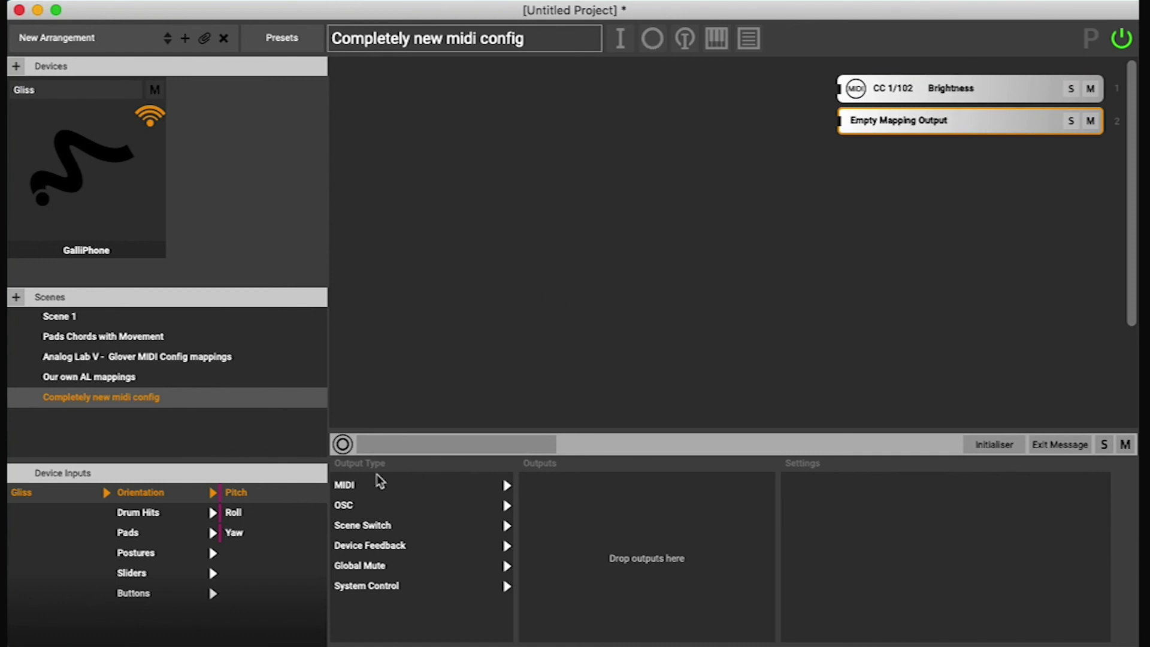
left_click_drag(377, 485, 610, 527)
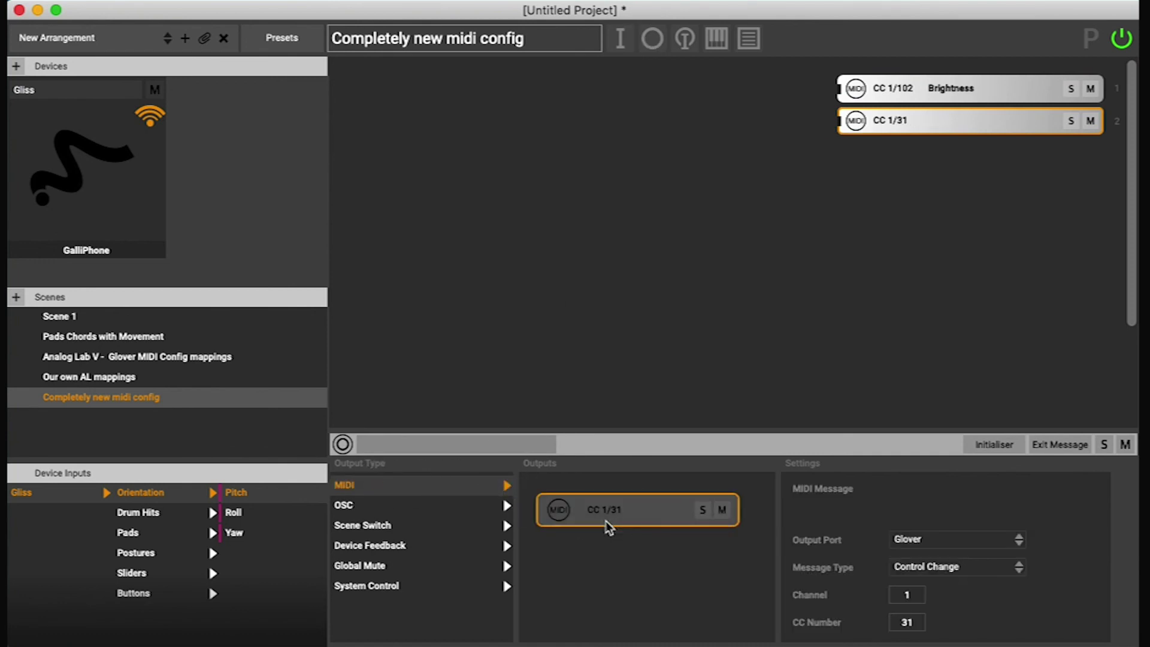
left_click(906, 622)
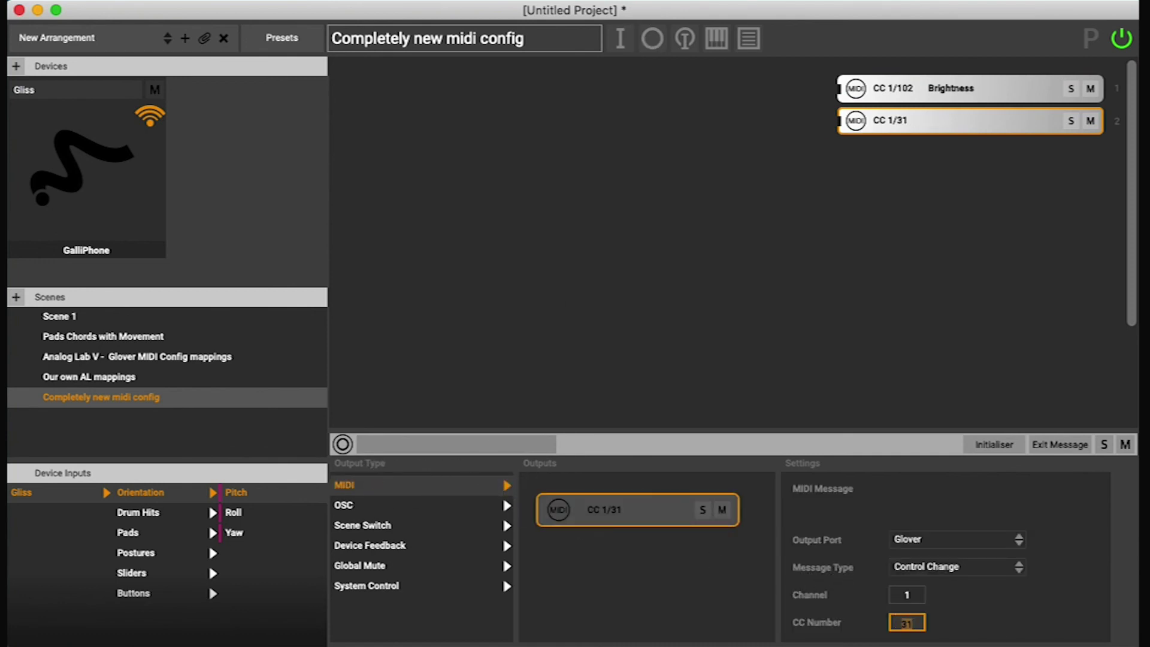
key("Return")
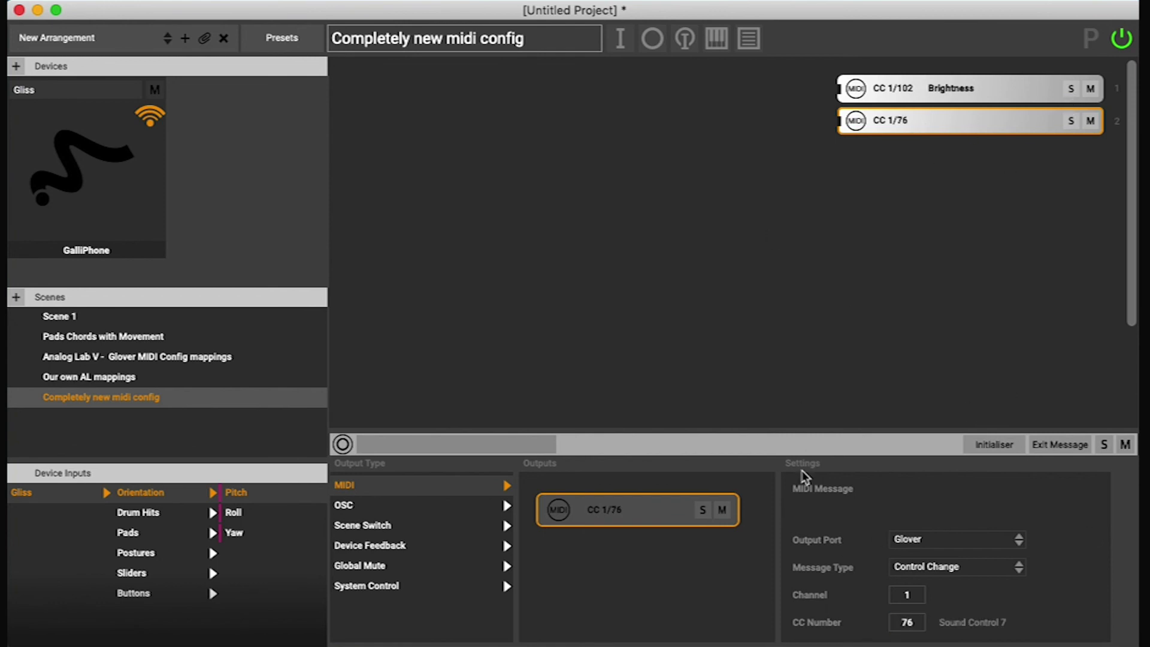
left_click(414, 445)
key("Return")
Step: Switch to Analog Lab V, assign its Reverb Volume knob to the CC 76 output, and leave MIDI learn for the general settings
key("super+Tab")
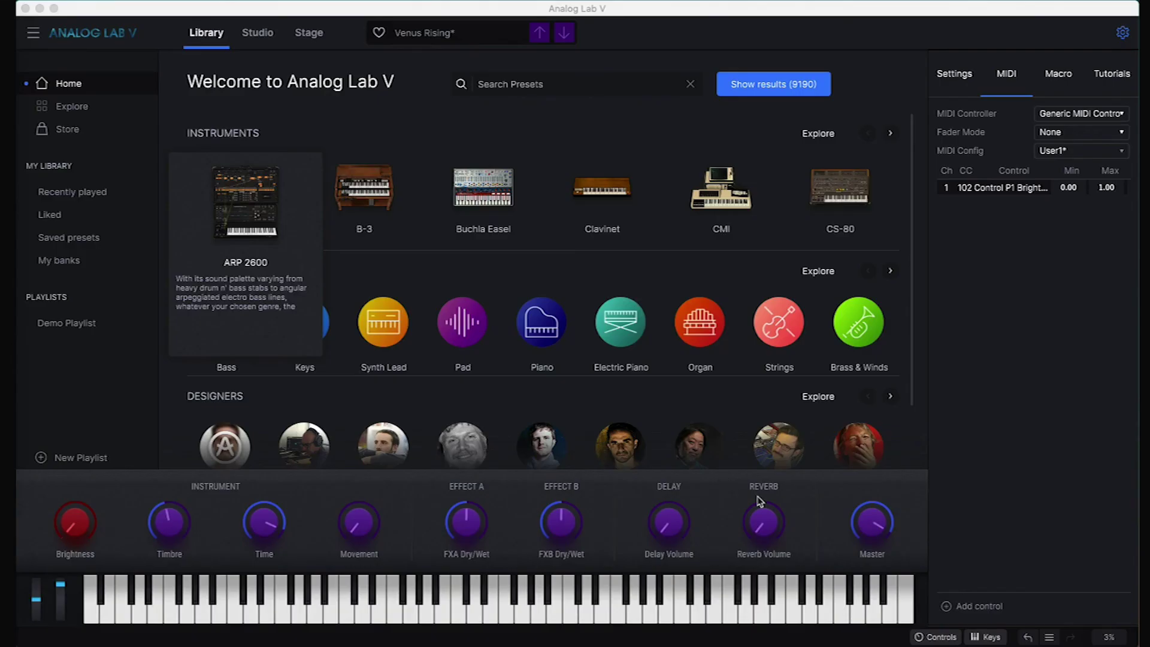
left_click(772, 529)
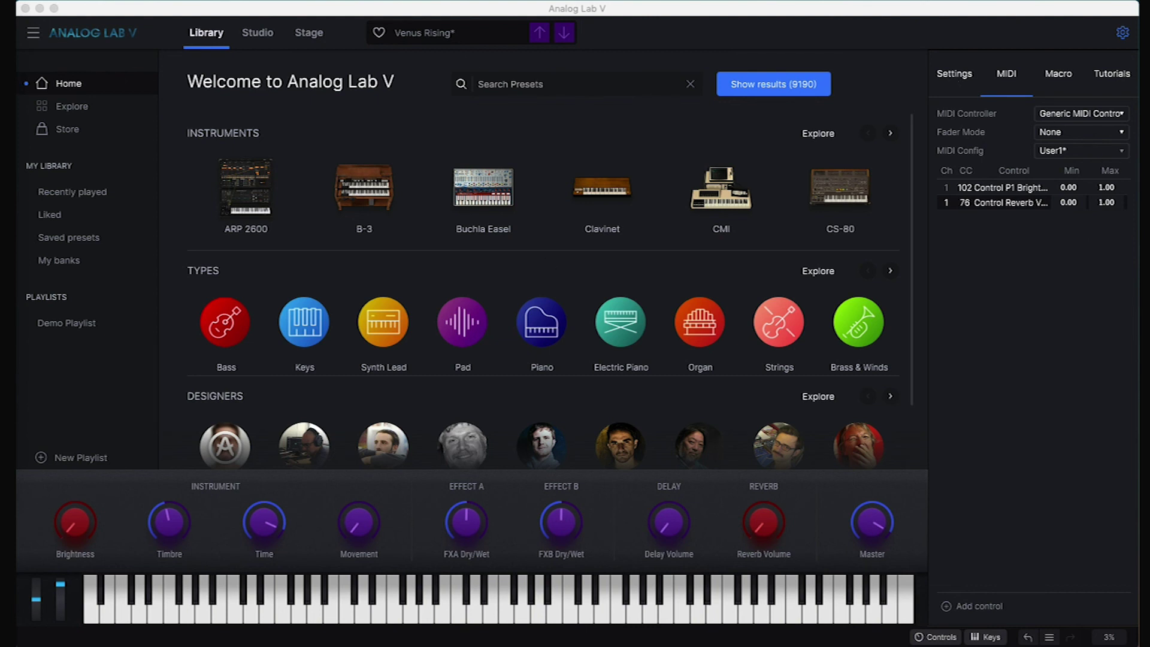
left_click(953, 78)
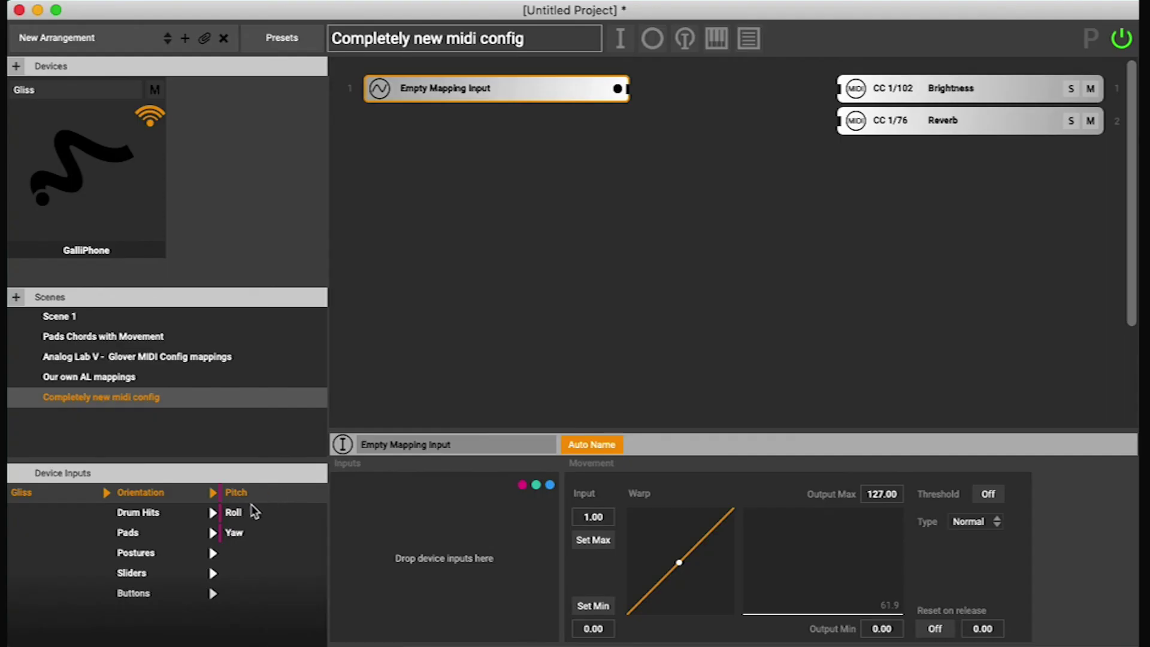
Step: In Glover, map the Gliss Roll orientation to the Brightness output and the Gliss Yaw orientation to the Reverb output
left_click_drag(237, 512, 354, 506)
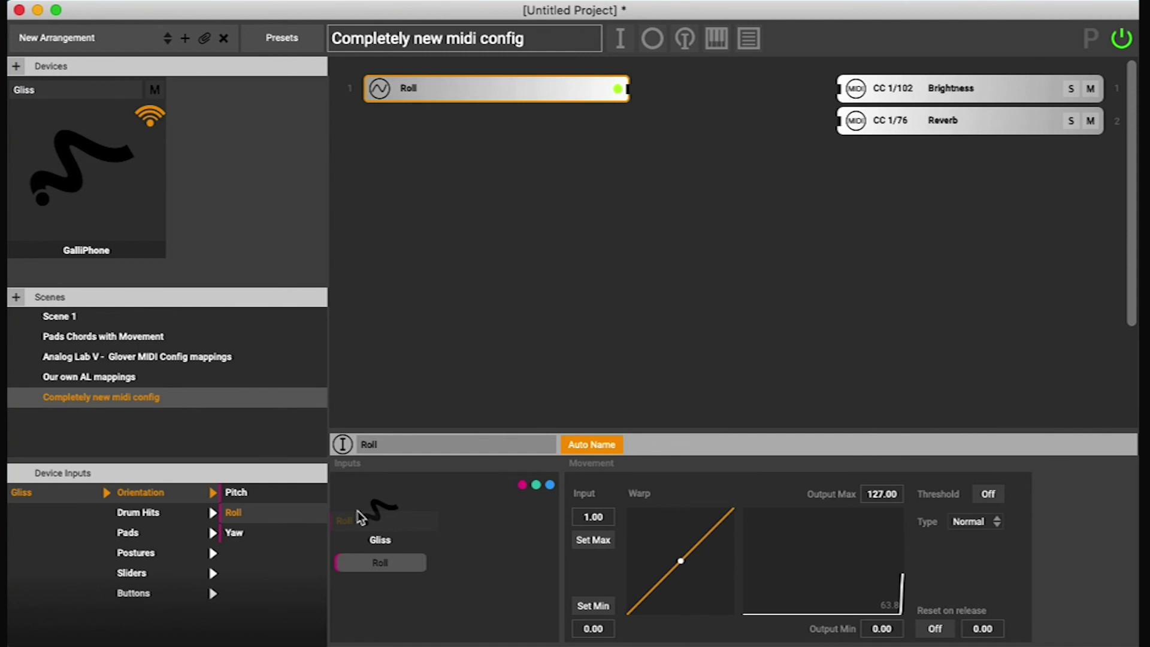
left_click_drag(628, 88, 838, 93)
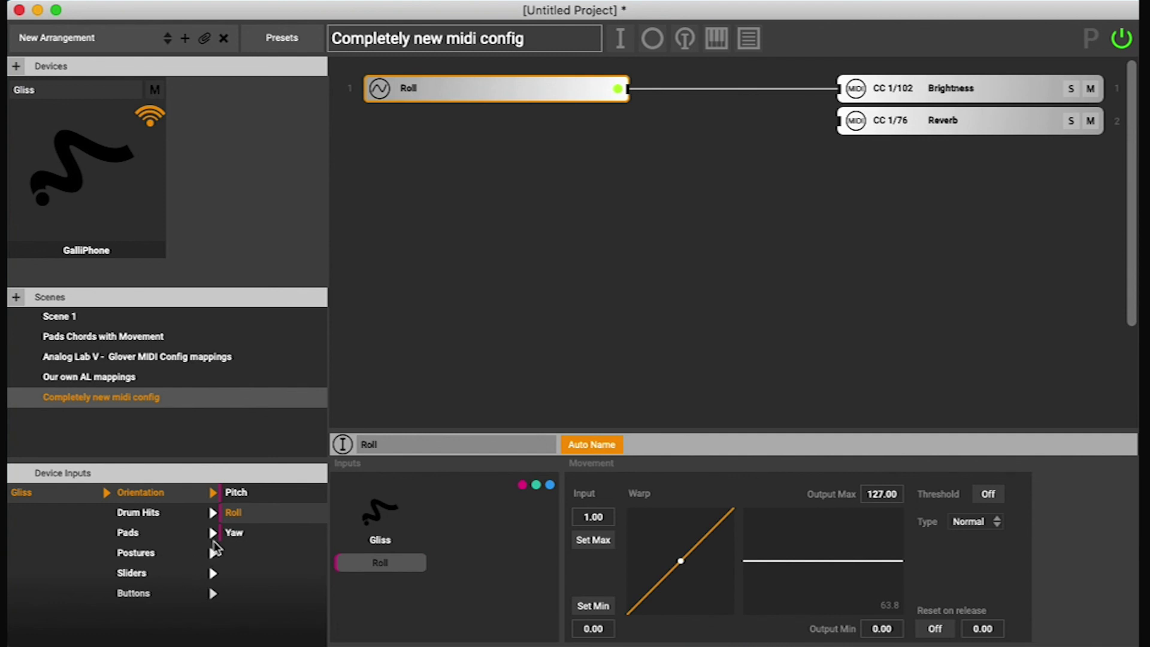
left_click_drag(234, 533, 539, 179)
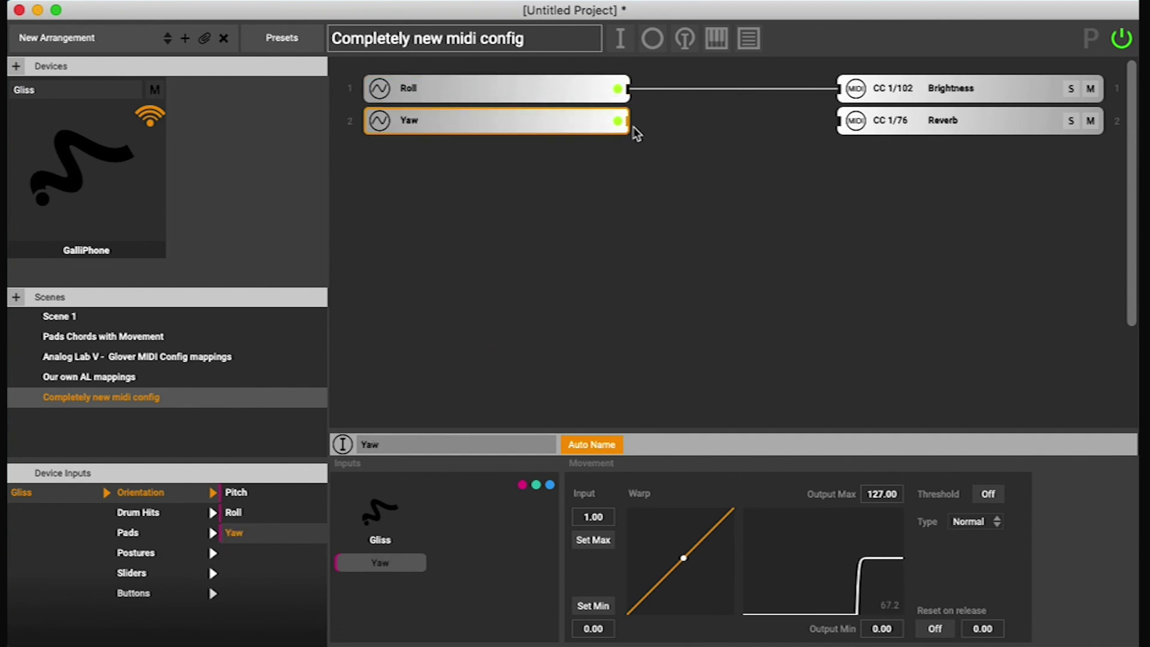
left_click_drag(628, 121, 838, 120)
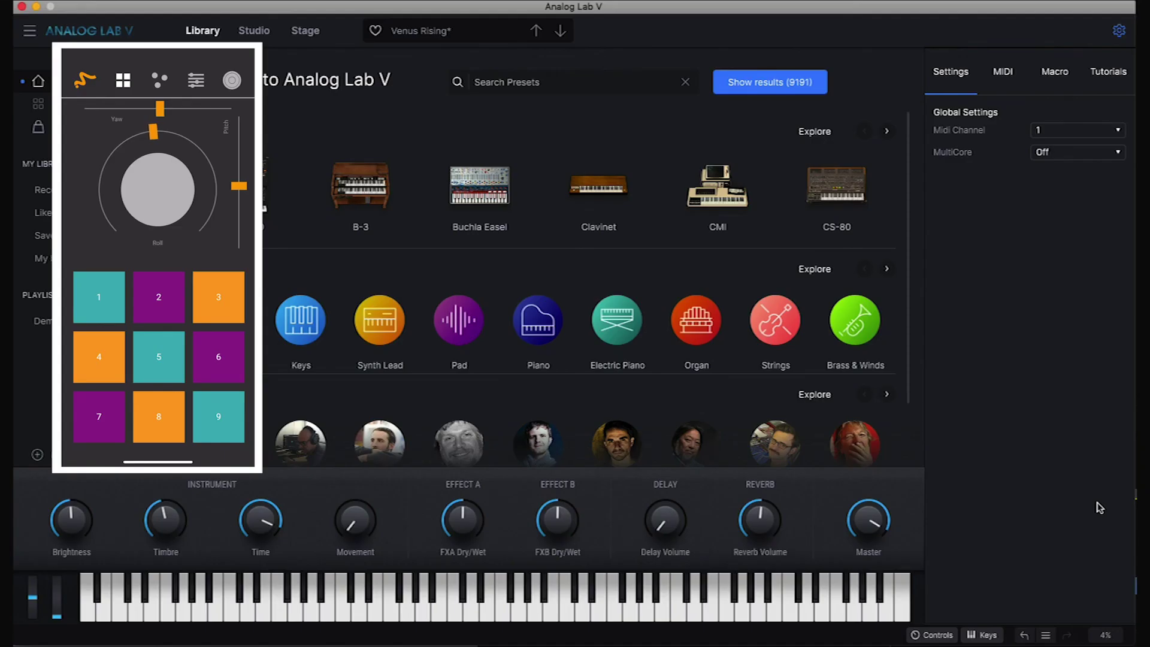